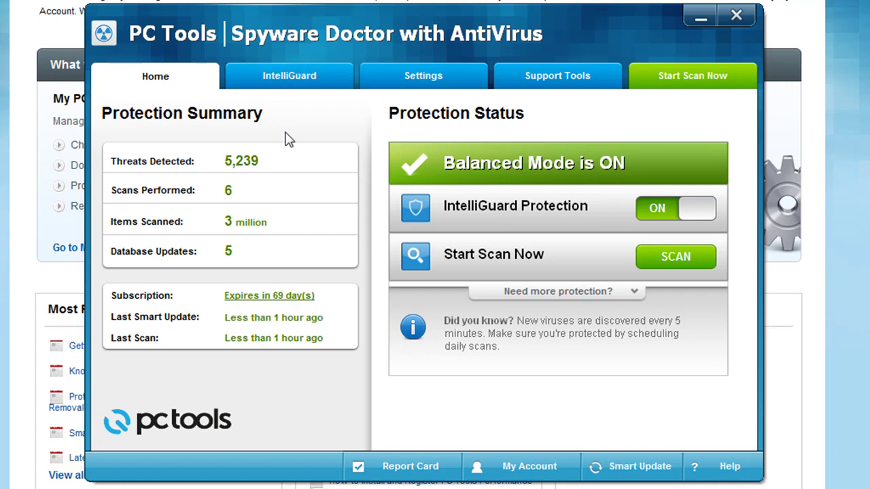
# Step: Review Site, Rootkit and Network Guard, ending on File Guard at Medium (Recommended) sensitivity
pyautogui.click(287, 81)
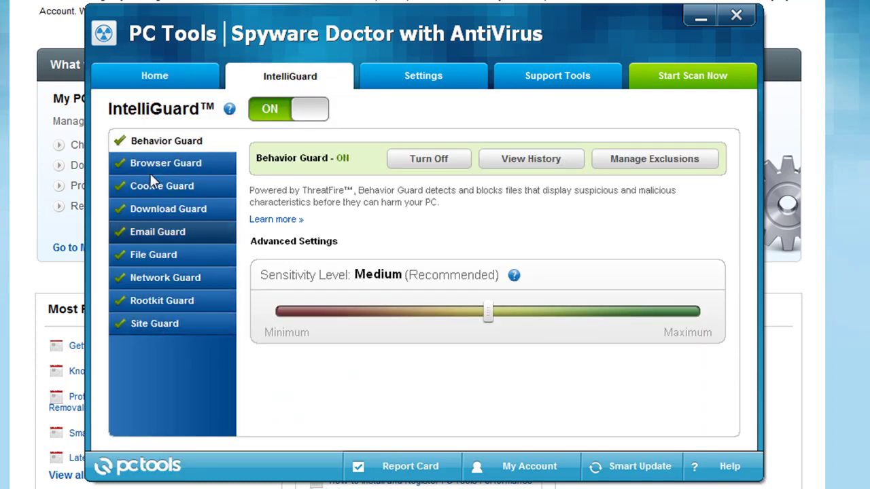
pyautogui.click(169, 326)
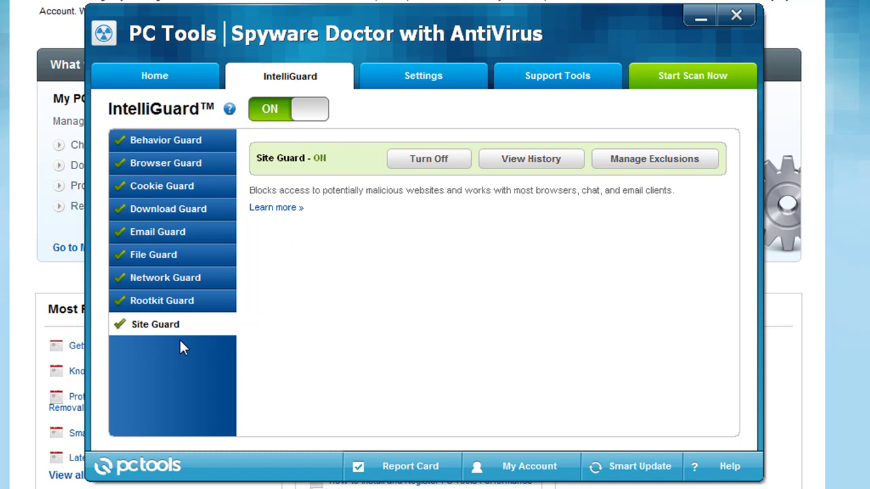
pyautogui.click(150, 307)
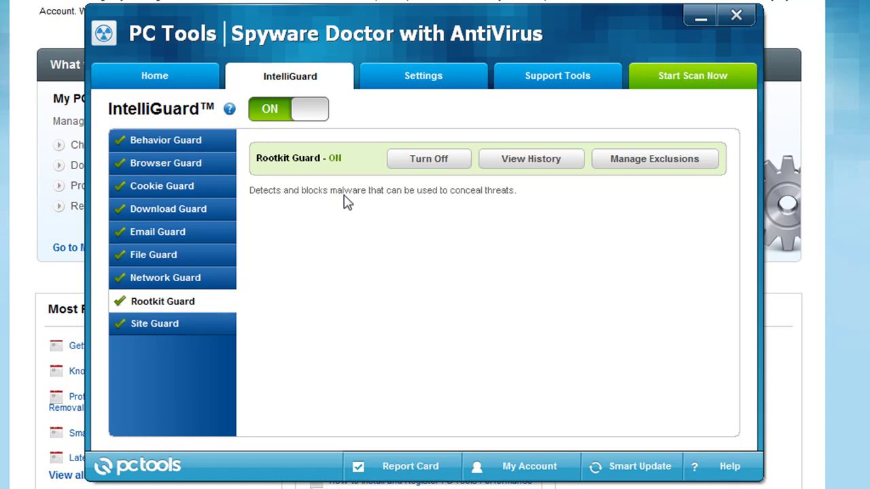
pyautogui.click(176, 281)
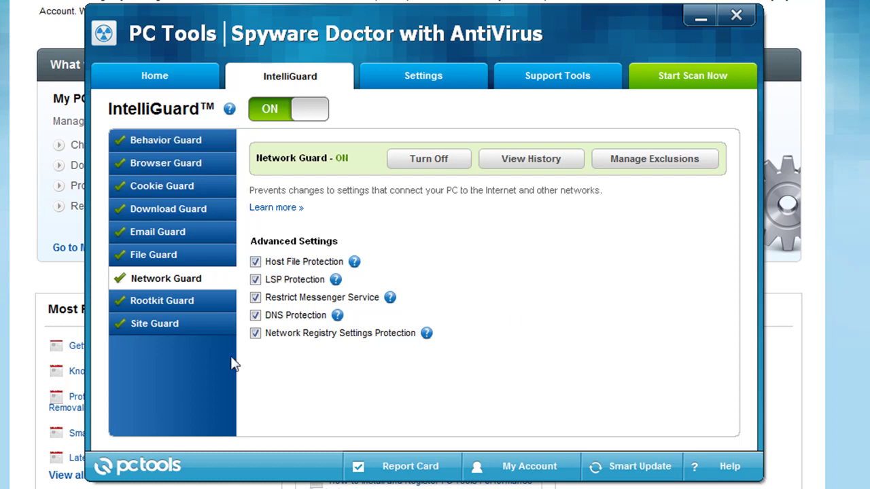
pyautogui.click(157, 264)
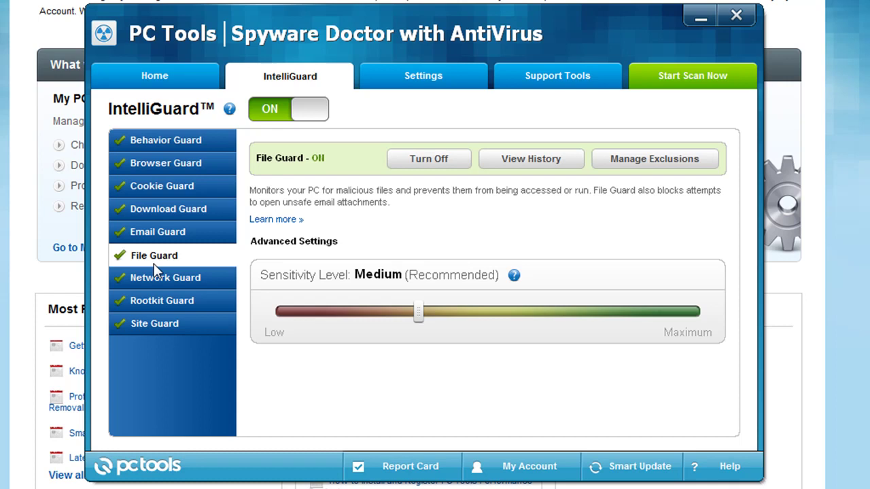
# Step: Review Email, Download and Cookie Guard, ending on Browser Guard with Scam Protection enabled
pyautogui.click(164, 238)
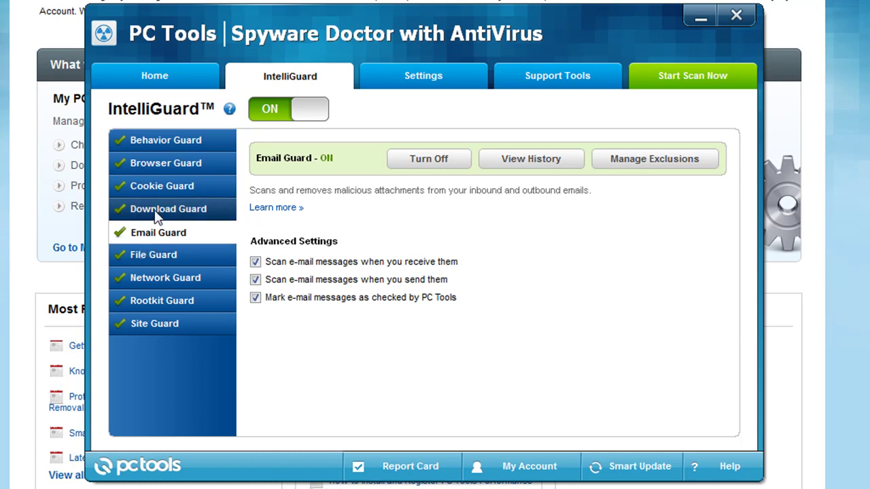
pyautogui.click(156, 215)
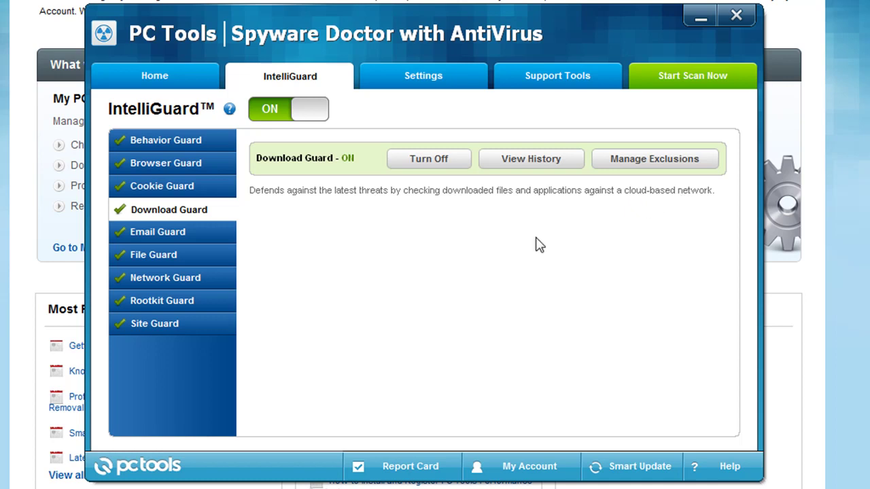
pyautogui.click(188, 191)
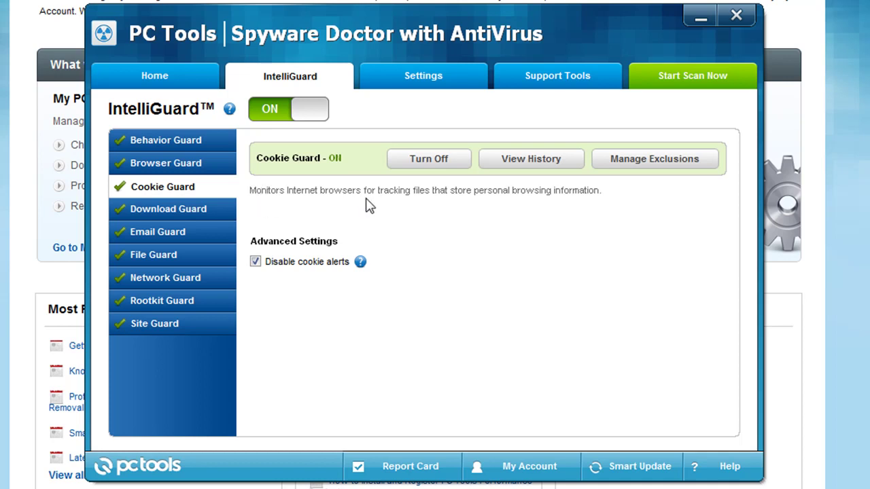
pyautogui.click(178, 166)
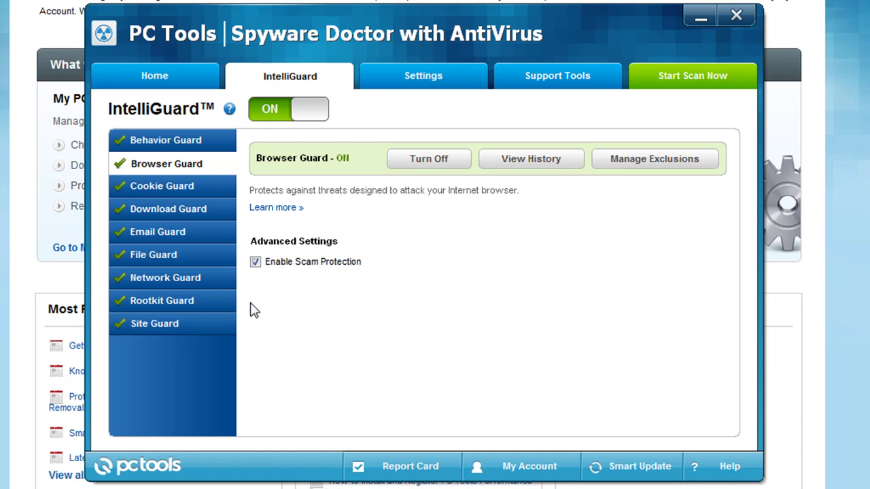
# Step: Jump back to Behavior Guard, showing Medium (Recommended) sensitivity
pyautogui.press('Up')
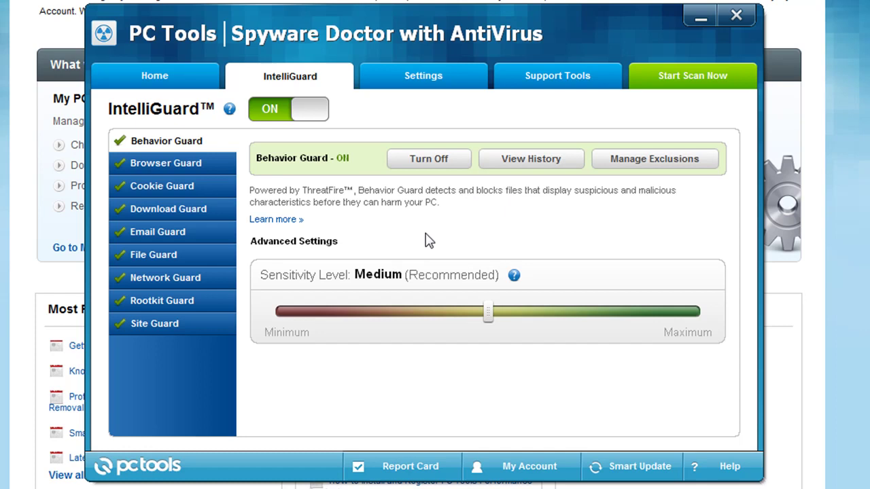
# Step: Revisit Cookie and Email Guard, then show Network Guard's Host File and LSP Protection help
pyautogui.click(194, 186)
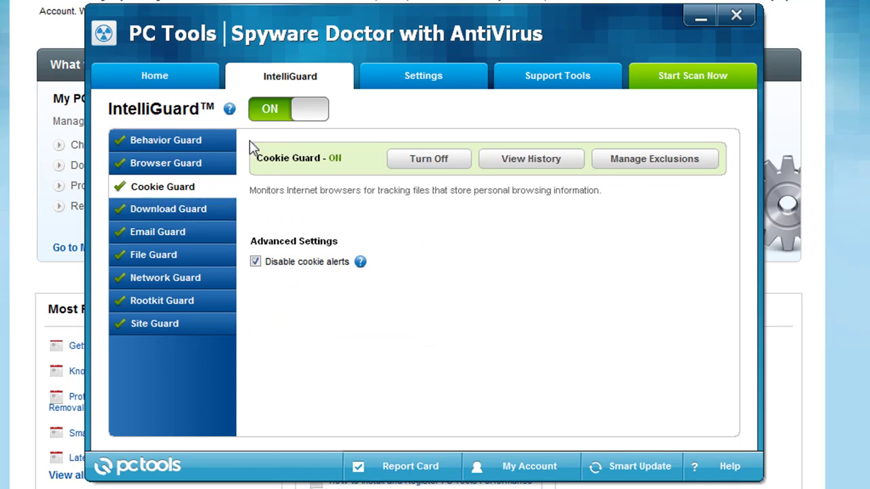
pyautogui.click(178, 233)
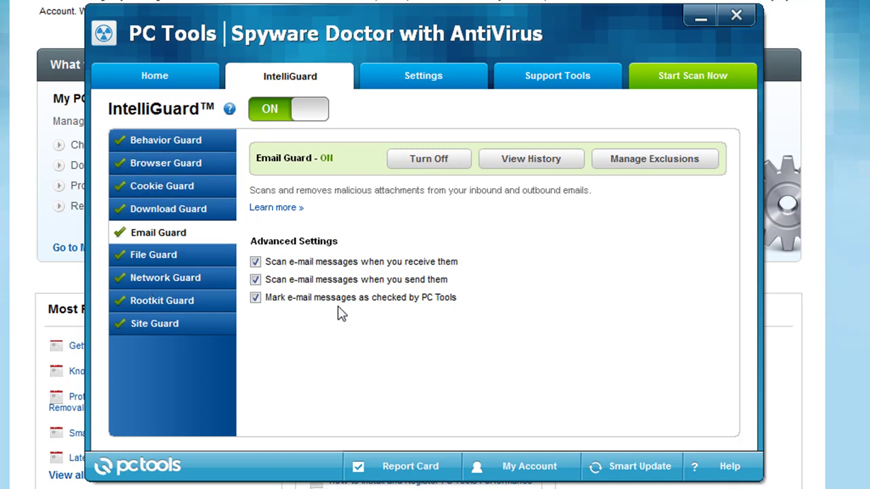
pyautogui.click(133, 284)
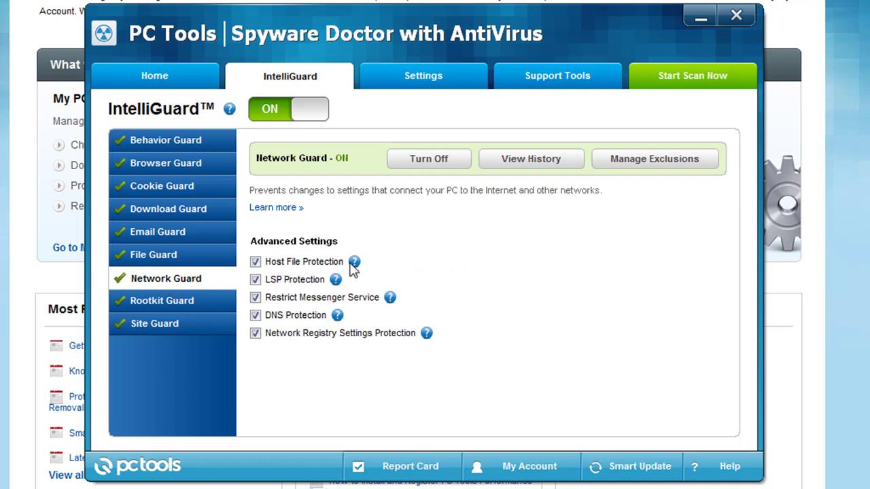
pyautogui.moveTo(360, 262)
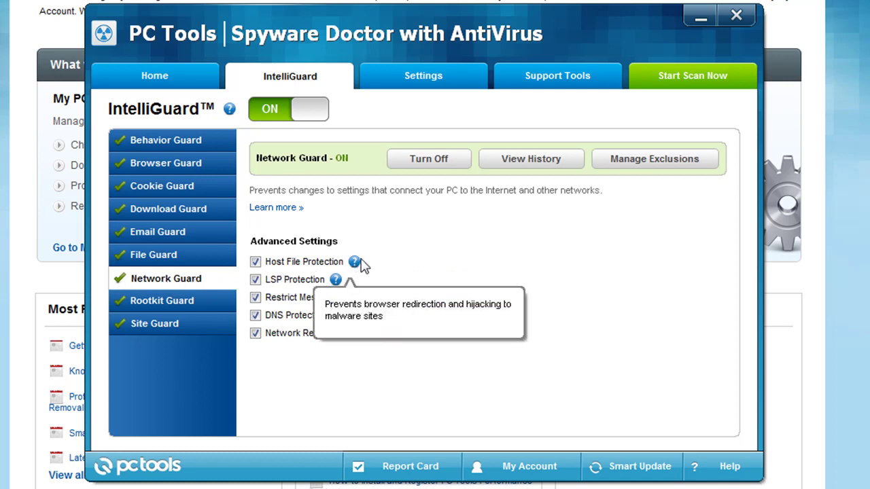
pyautogui.moveTo(336, 281)
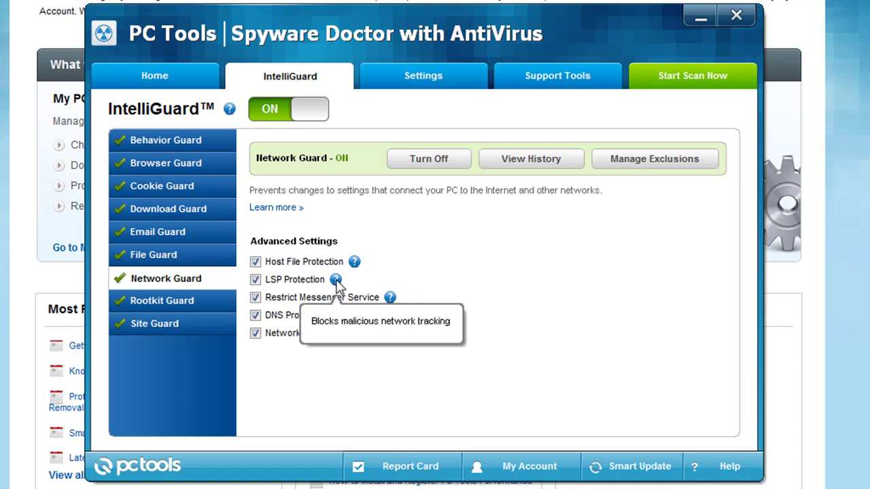
# Step: Show the Settings tab's Scan Settings page and review its anti-spyware and antivirus options
pyautogui.click(410, 81)
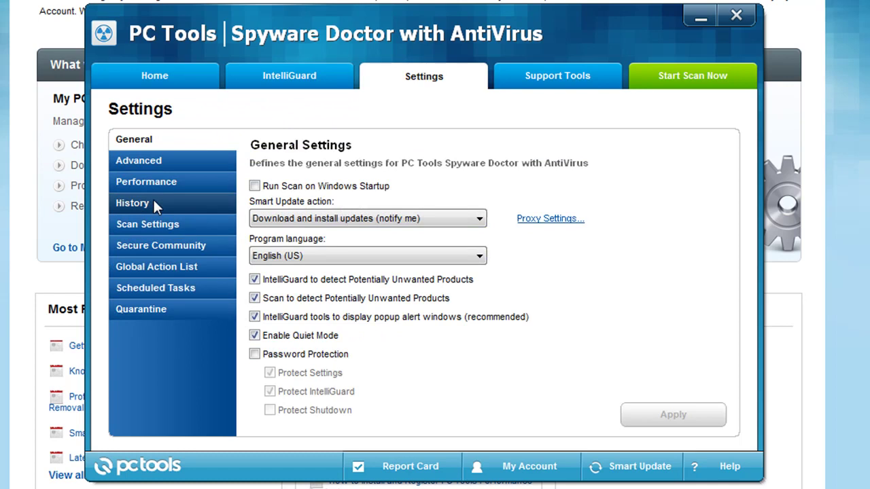
pyautogui.click(133, 224)
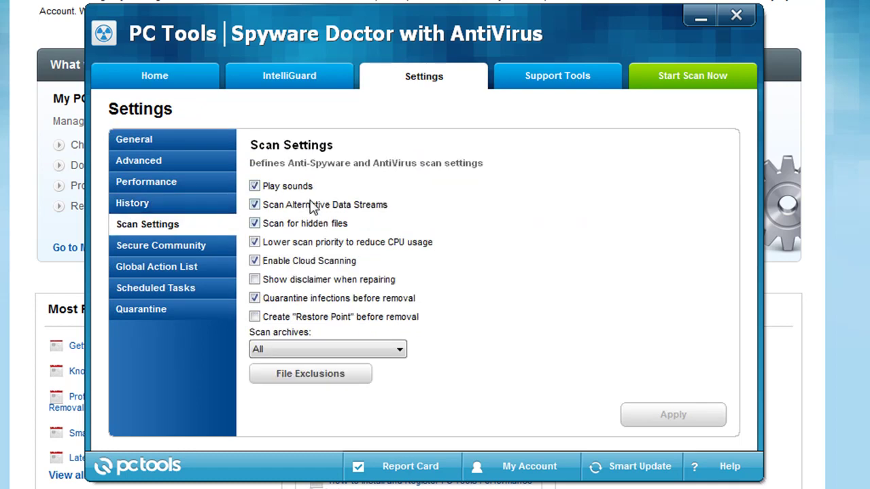
pyautogui.moveTo(291, 195)
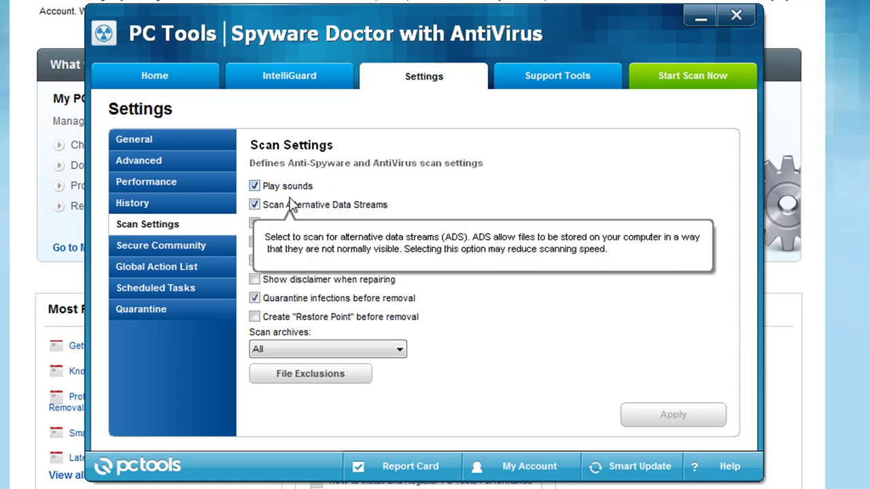
pyautogui.moveTo(279, 233)
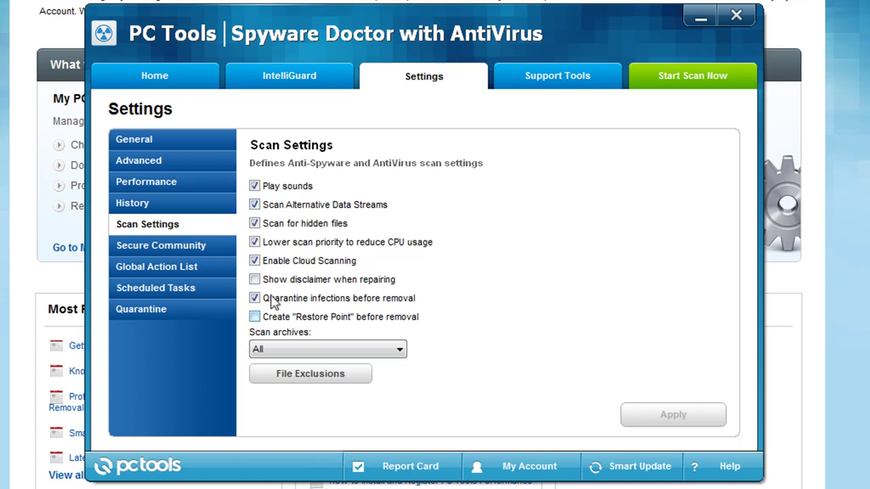
pyautogui.moveTo(291, 261)
# Step: Browse the Quarantine list, selecting Trojan-Downloader.Murlo and the 10:03:12 AM Backdoor.Trojan entry
pyautogui.click(134, 312)
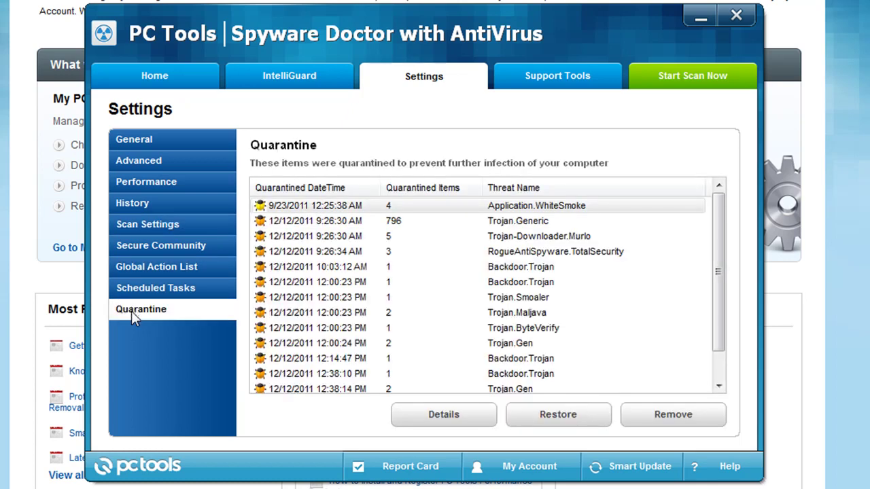
pyautogui.click(389, 237)
pyautogui.scroll(-1, 390, 241)
pyautogui.scroll(1, 390, 246)
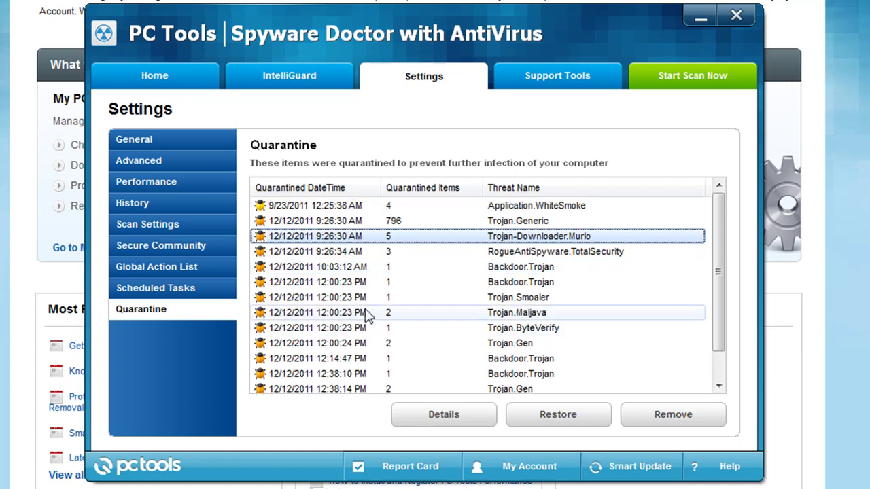
pyautogui.scroll(-1, 372, 285)
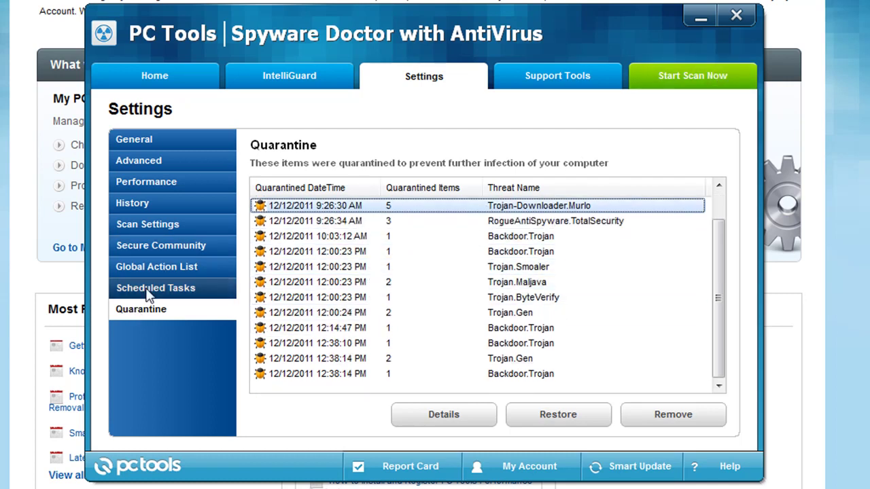
pyautogui.click(285, 238)
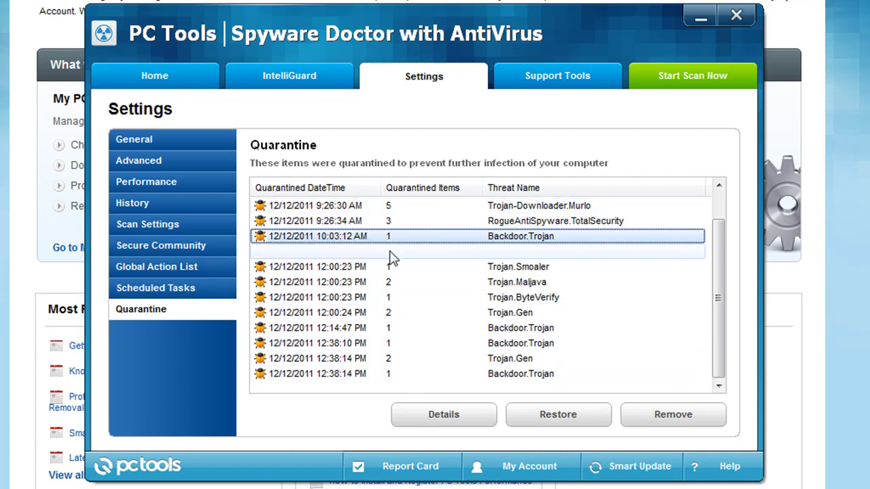
# Step: Start a new scheduled task for a weekly Full scan of this computer
pyautogui.click(203, 291)
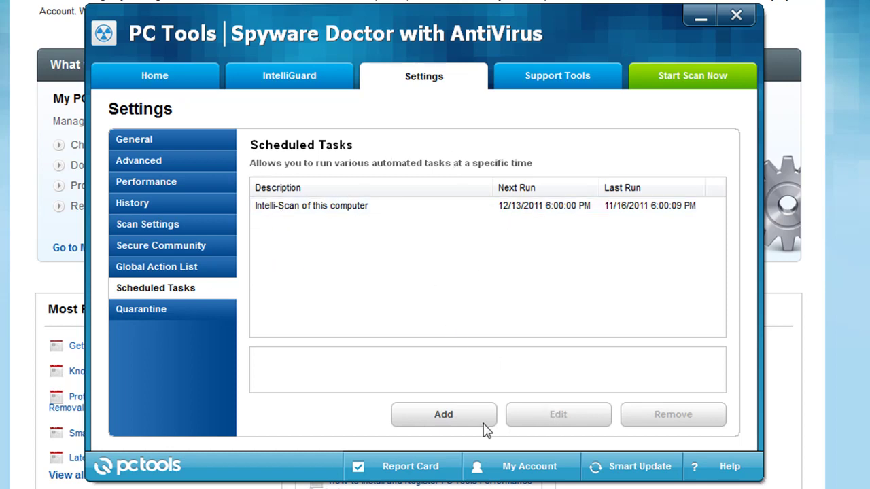
pyautogui.click(457, 420)
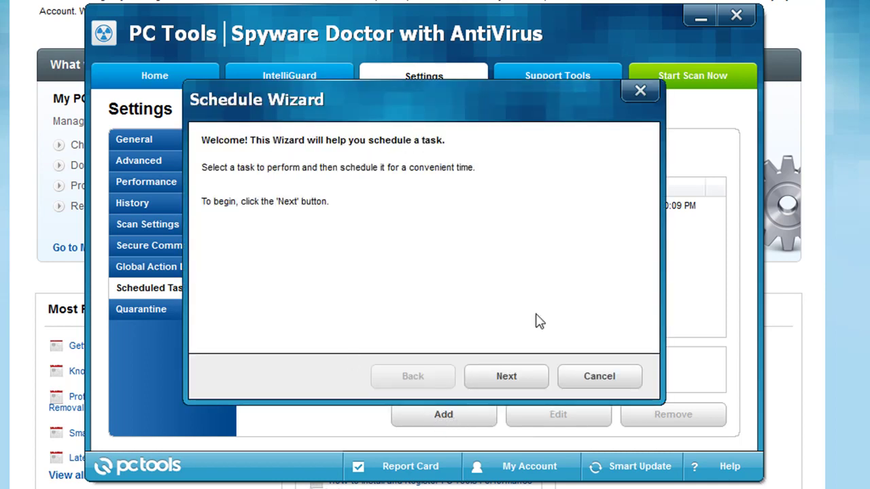
pyautogui.click(501, 378)
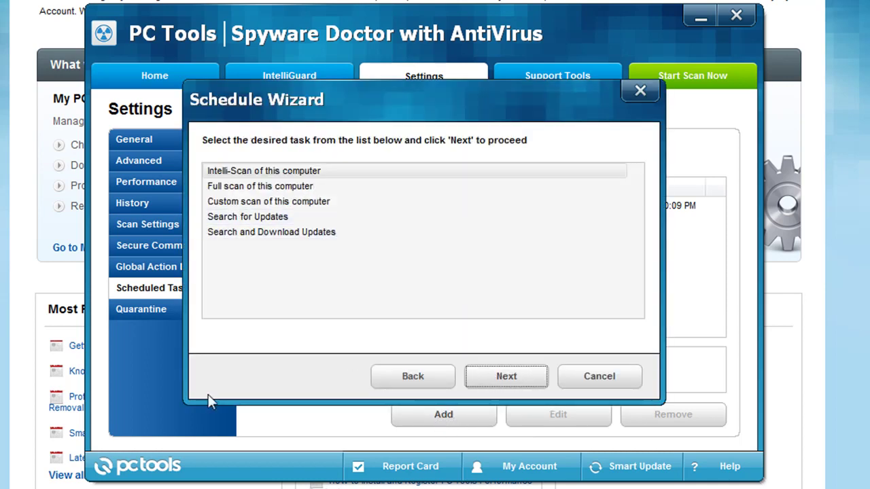
pyautogui.click(231, 186)
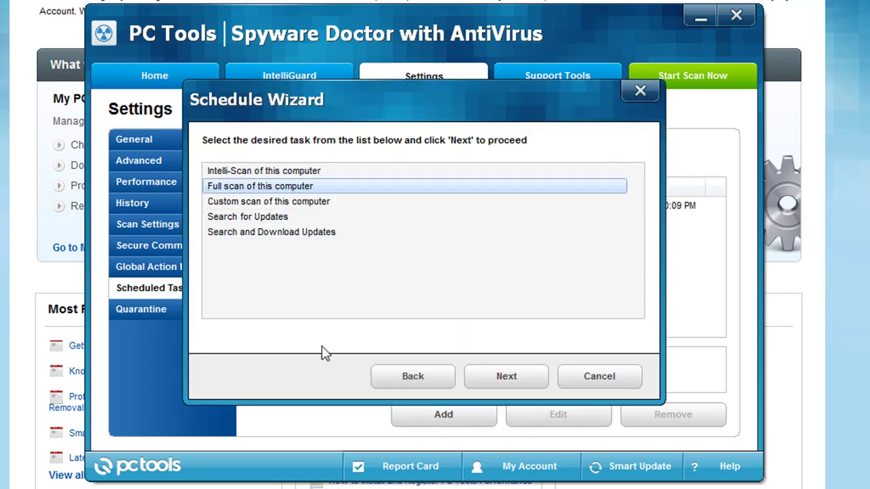
pyautogui.click(504, 376)
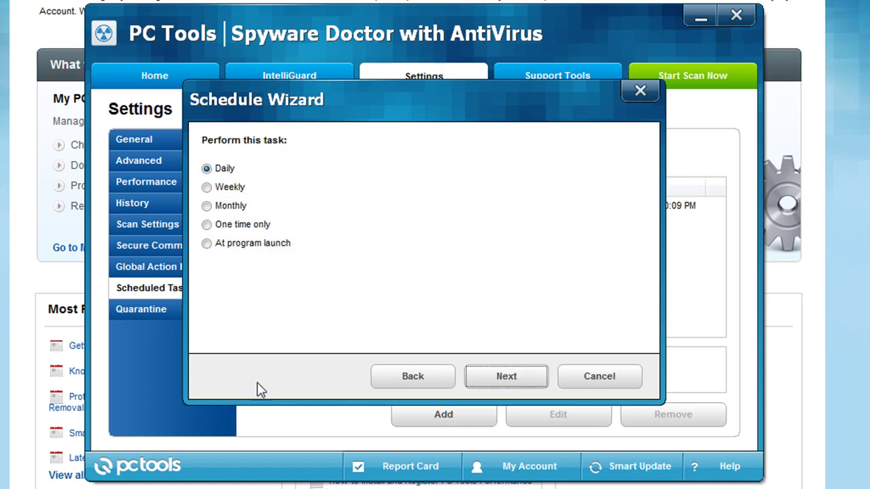
pyautogui.click(208, 188)
pyautogui.click(506, 376)
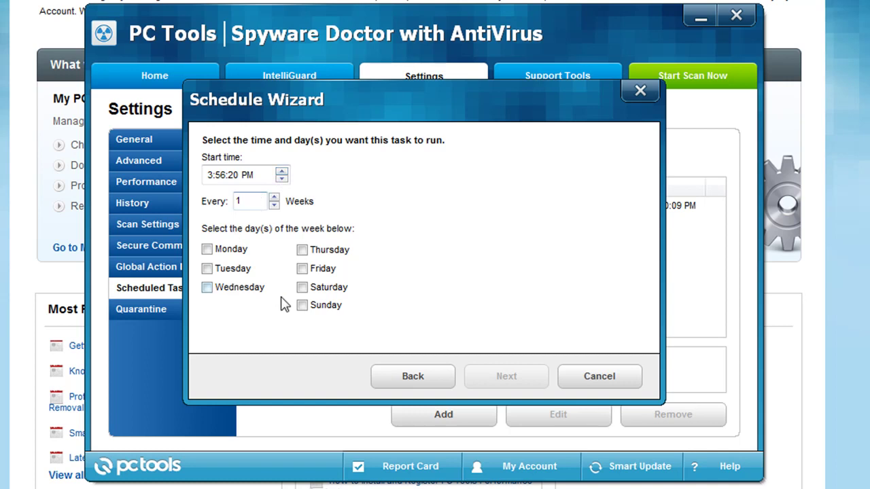
# Step: Set the task to run on Fridays at 11:00:20 PM and add it to the schedule
pyautogui.click(302, 269)
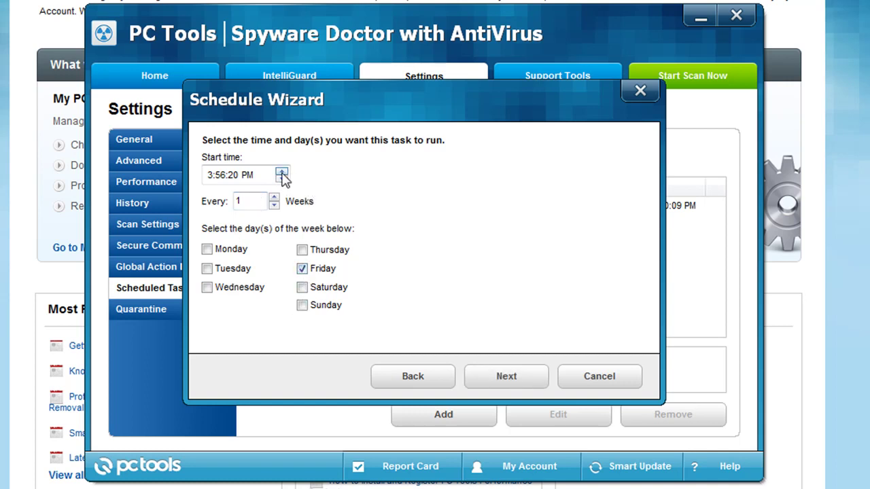
pyautogui.click(282, 171)
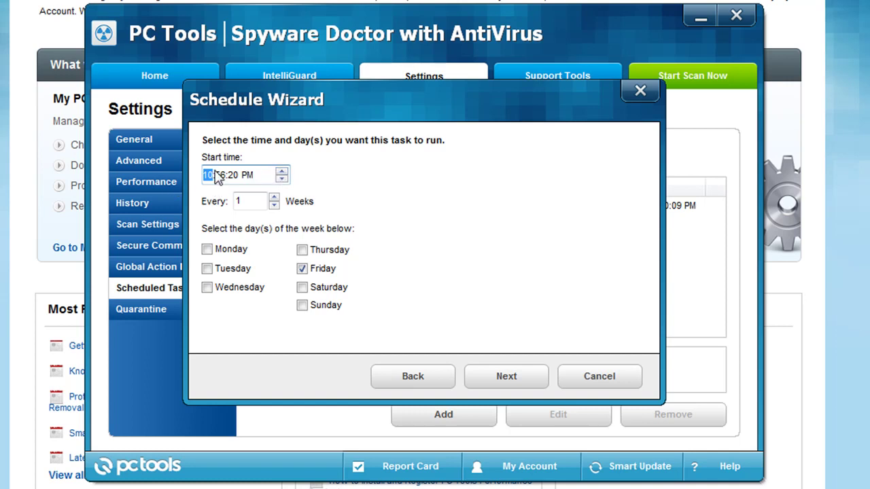
pyautogui.click(221, 175)
pyautogui.click(282, 171)
pyautogui.click(282, 172)
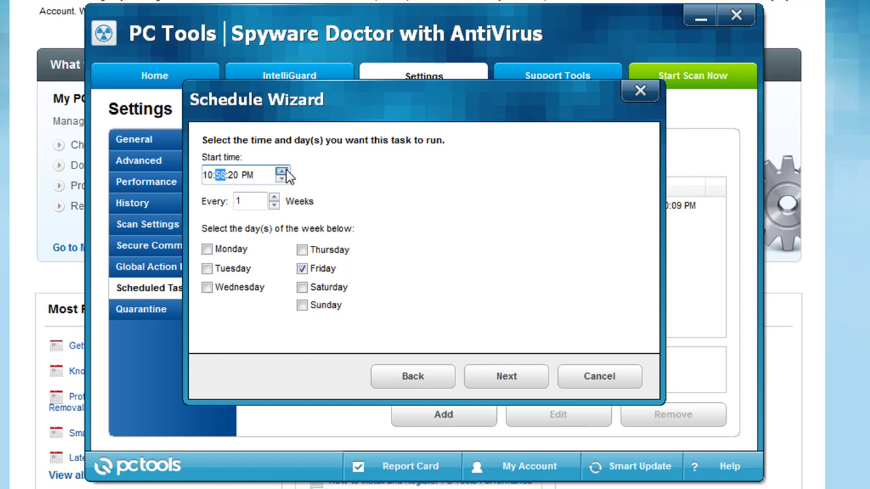
pyautogui.click(209, 176)
pyautogui.click(282, 171)
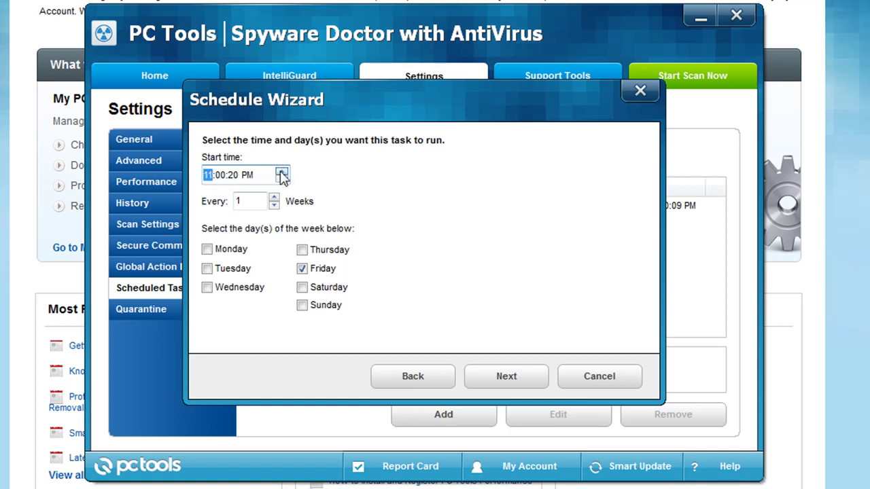
pyautogui.click(493, 379)
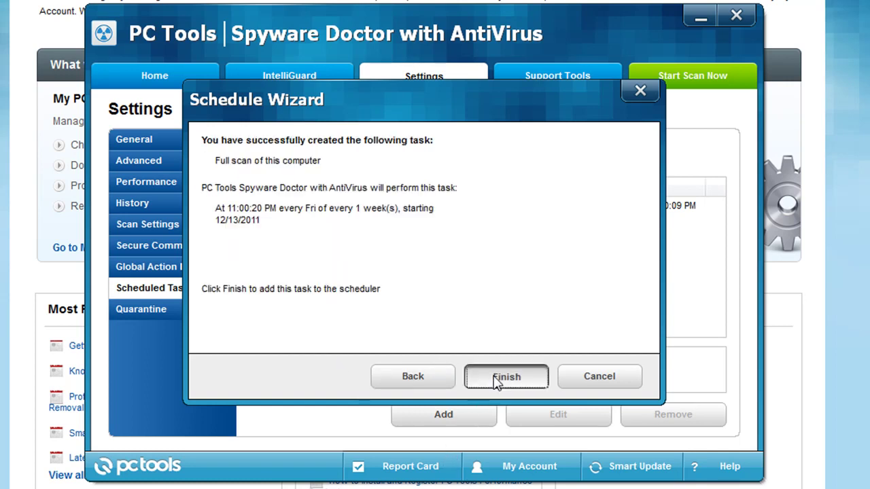
pyautogui.click(497, 381)
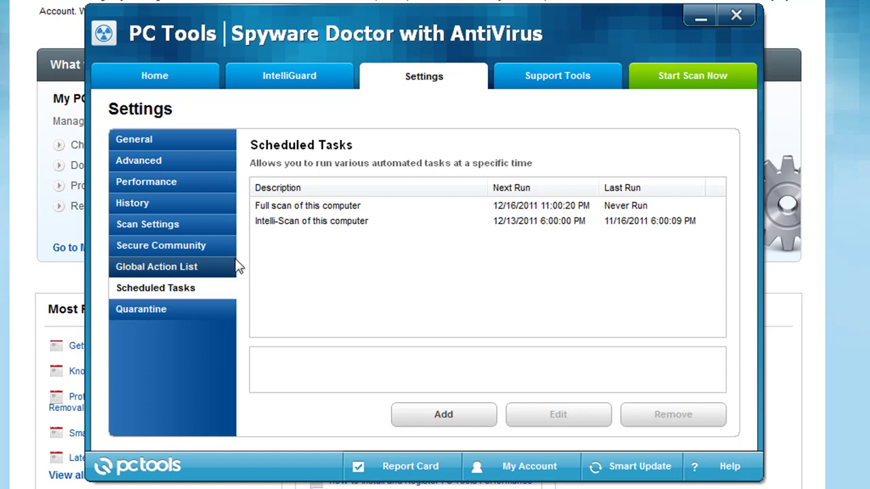
# Step: Start a new Global Action List rule for a file, browsing but picking no file
pyautogui.click(153, 268)
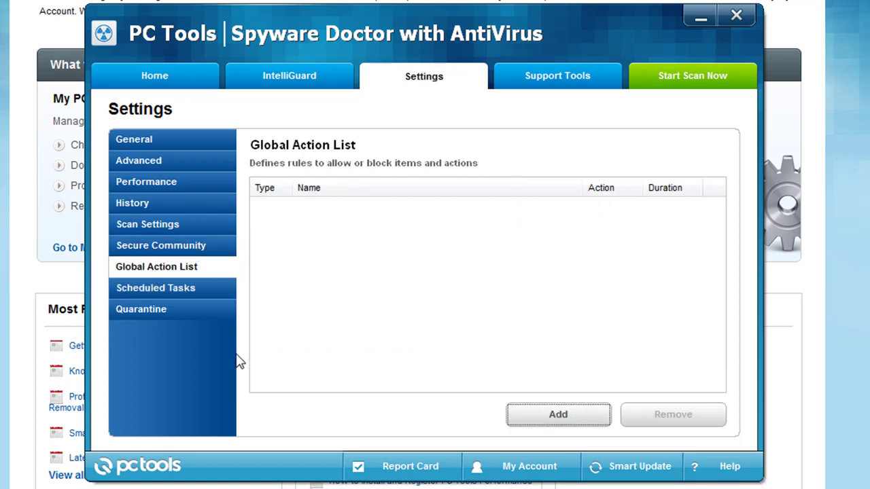
pyautogui.click(532, 416)
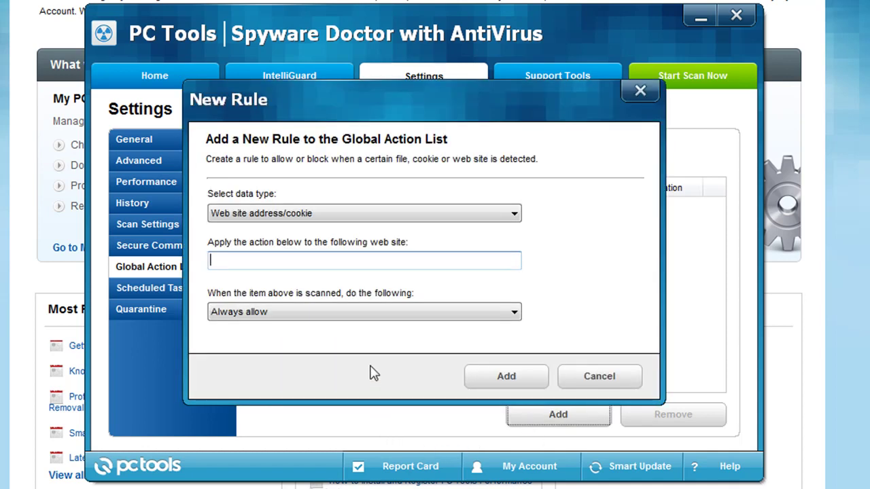
pyautogui.click(399, 209)
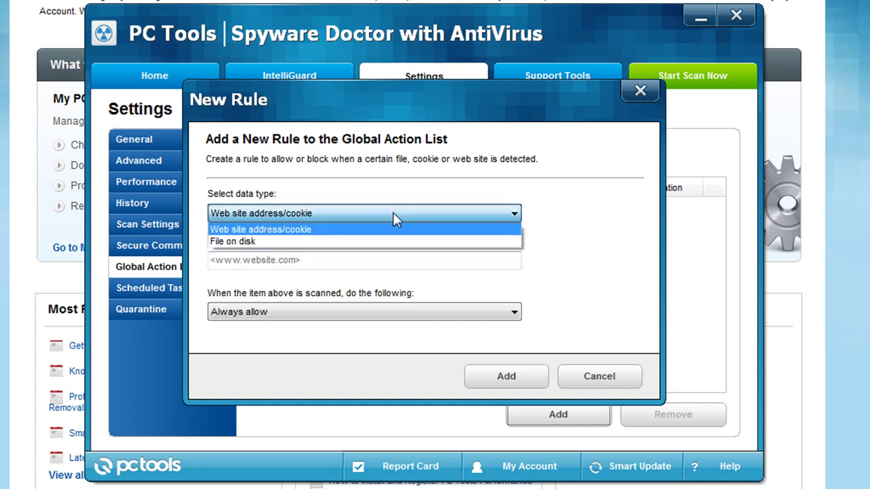
pyautogui.click(320, 243)
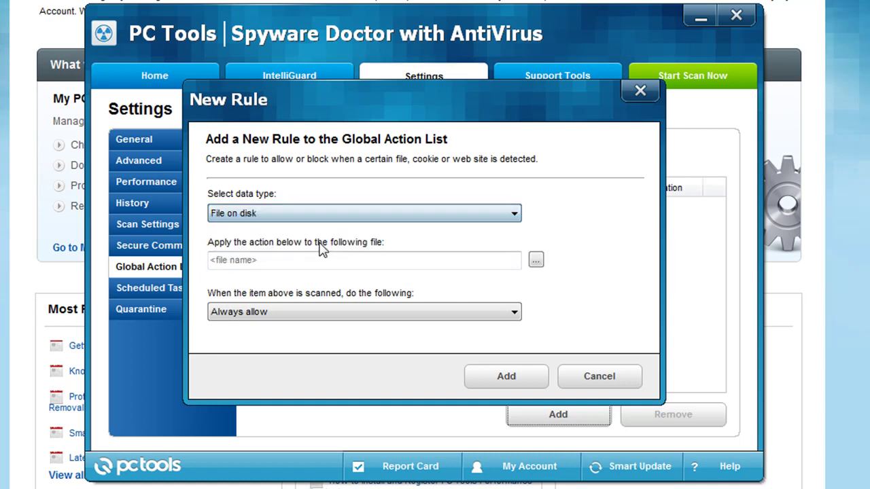
pyautogui.click(302, 260)
pyautogui.click(534, 265)
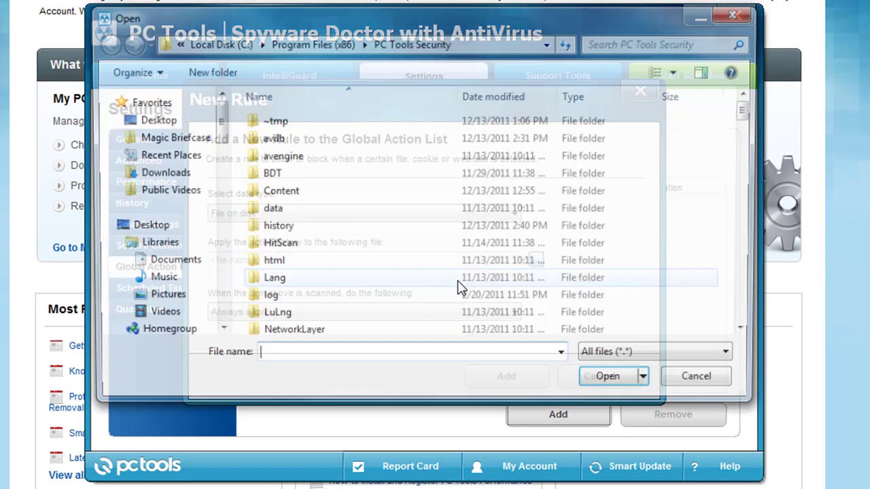
pyautogui.click(722, 388)
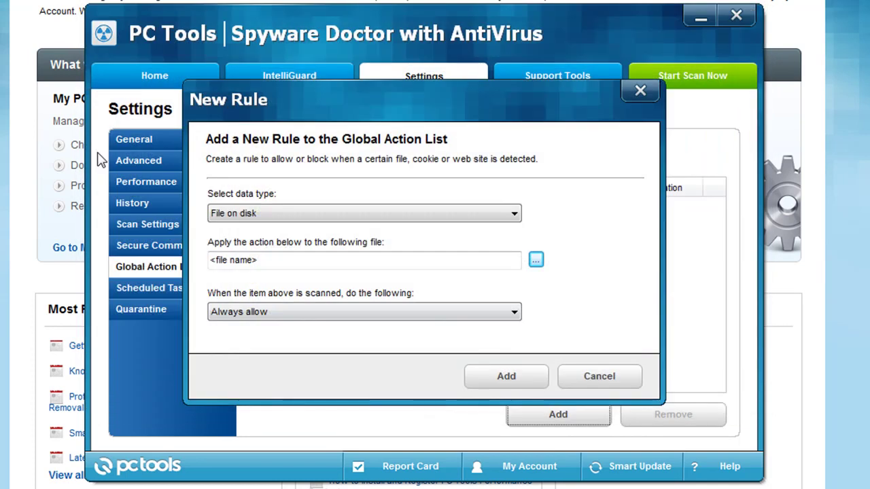
# Step: Compare the Always allow and Always block actions, then cancel the new rule
pyautogui.click(445, 314)
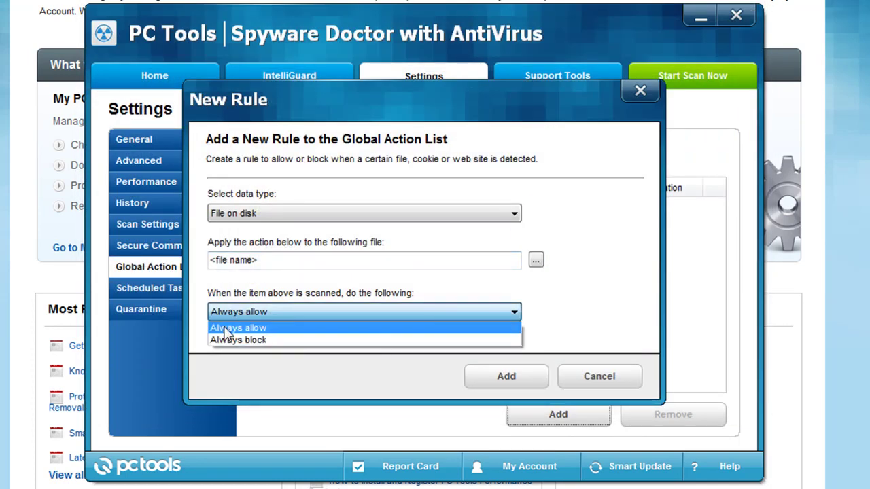
pyautogui.click(431, 260)
pyautogui.click(382, 314)
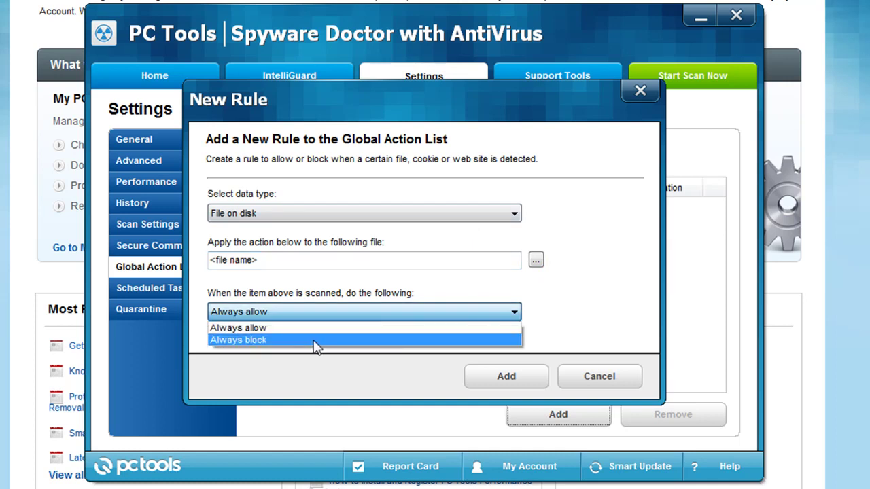
pyautogui.click(588, 280)
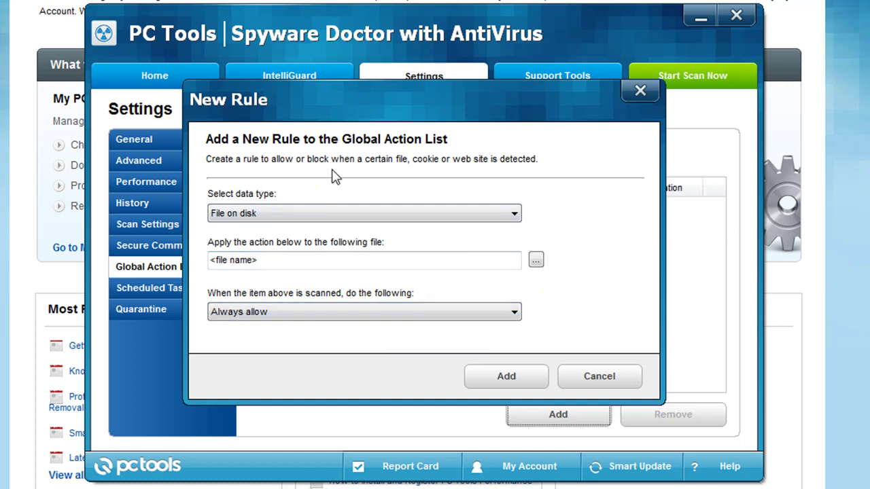
pyautogui.moveTo(384, 108)
pyautogui.mouseDown()
pyautogui.moveTo(313, 188)
pyautogui.moveTo(380, 91)
pyautogui.mouseUp()
pyautogui.click(579, 359)
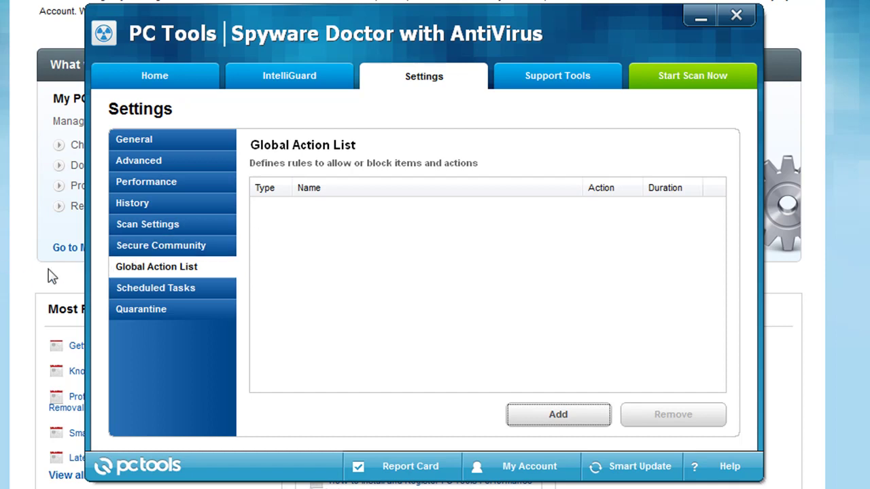
# Step: Turn off sending detection statistics in Secure Community and keep suspicious files on Prompt me
pyautogui.click(133, 246)
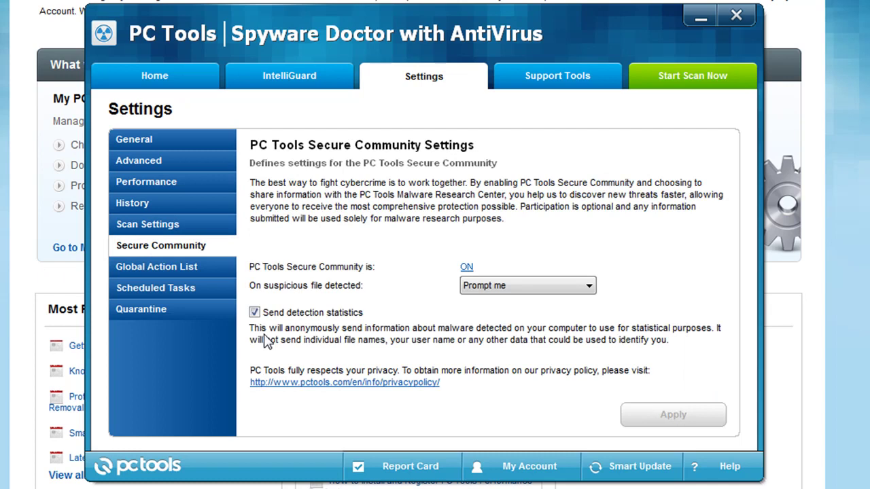
pyautogui.click(255, 312)
pyautogui.click(255, 314)
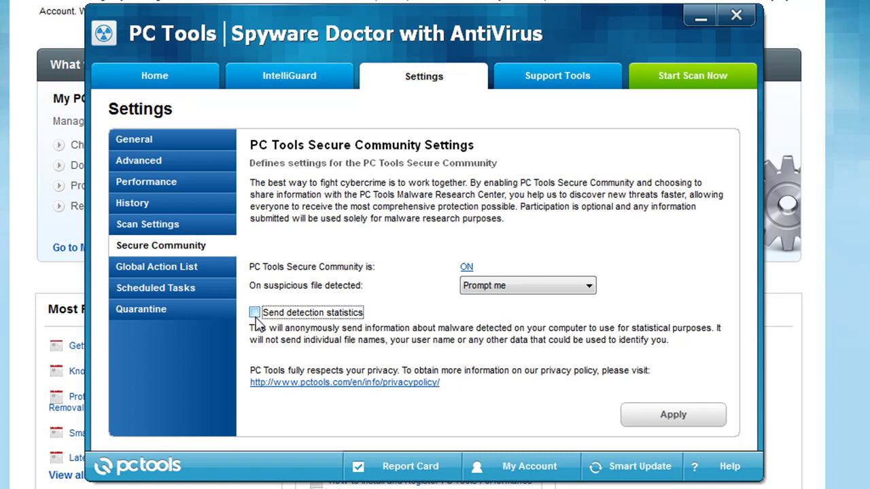
pyautogui.click(649, 416)
pyautogui.click(564, 290)
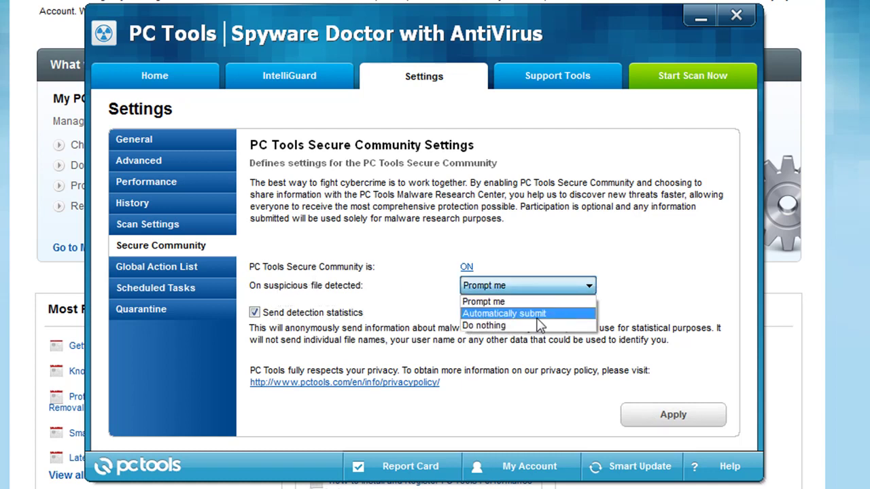
pyautogui.click(522, 304)
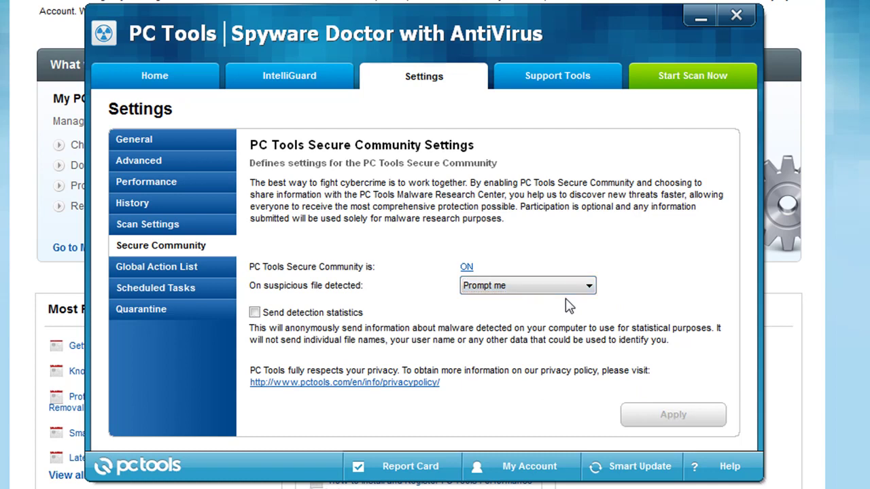
# Step: Turn off infection sounds, enable restore points before removal, and apply the scan settings
pyautogui.click(124, 230)
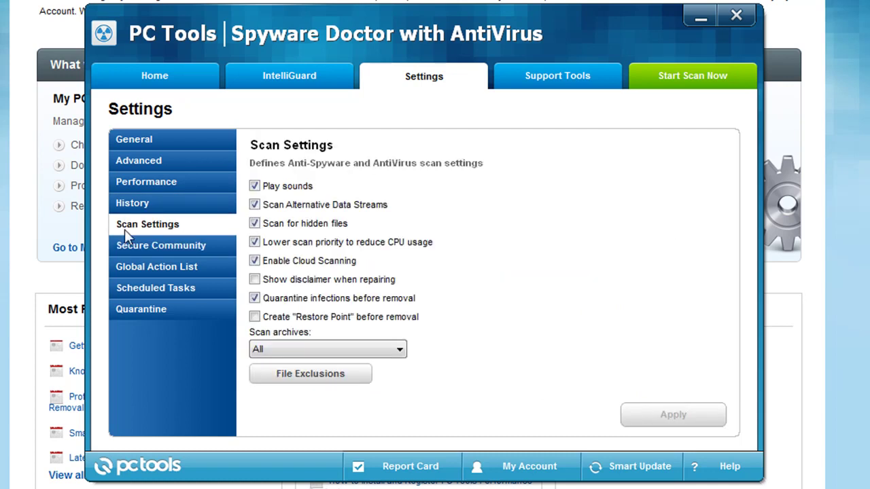
pyautogui.click(254, 186)
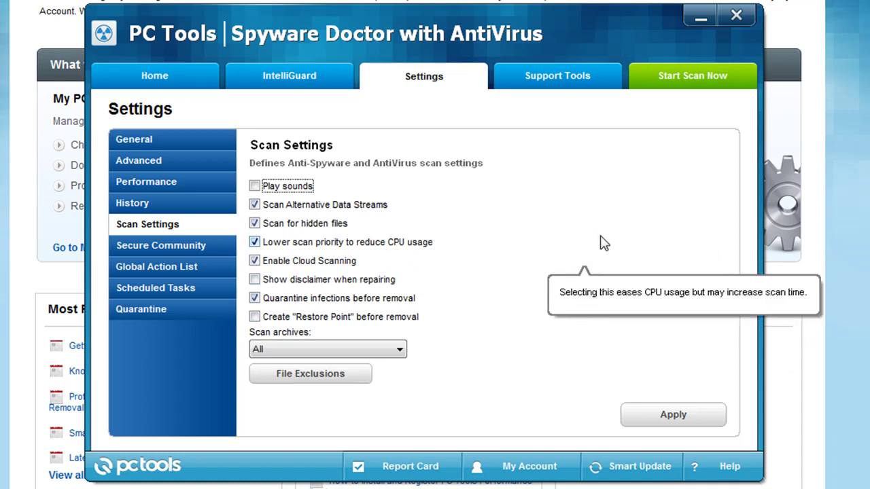
pyautogui.click(253, 321)
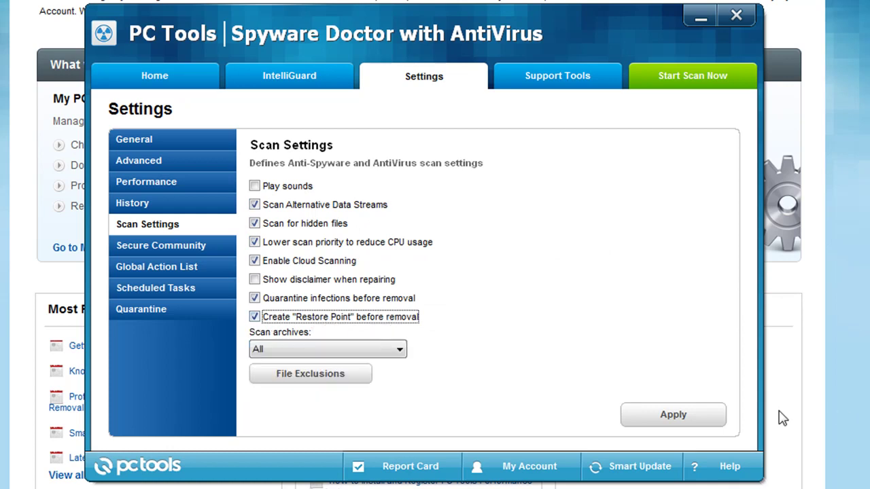
pyautogui.click(676, 416)
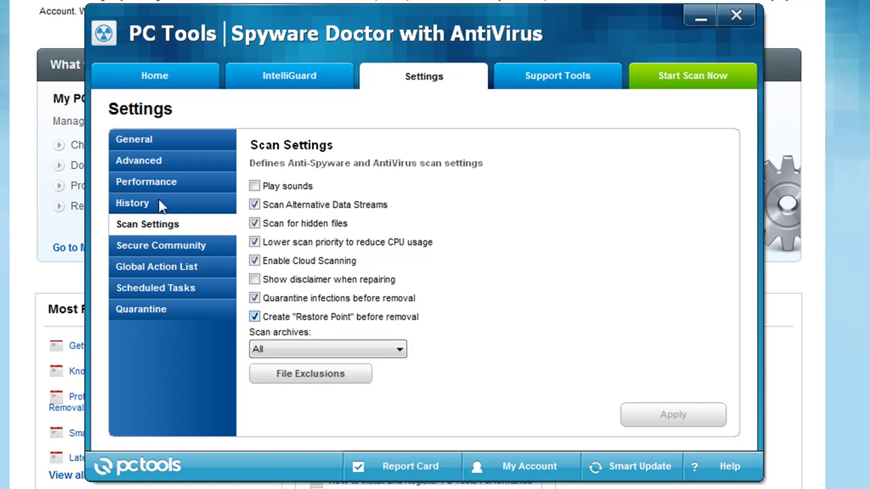
# Step: In Activity History, check the Game Mode Started entry, then show the Smart Update entry's up-to-date details
pyautogui.click(135, 210)
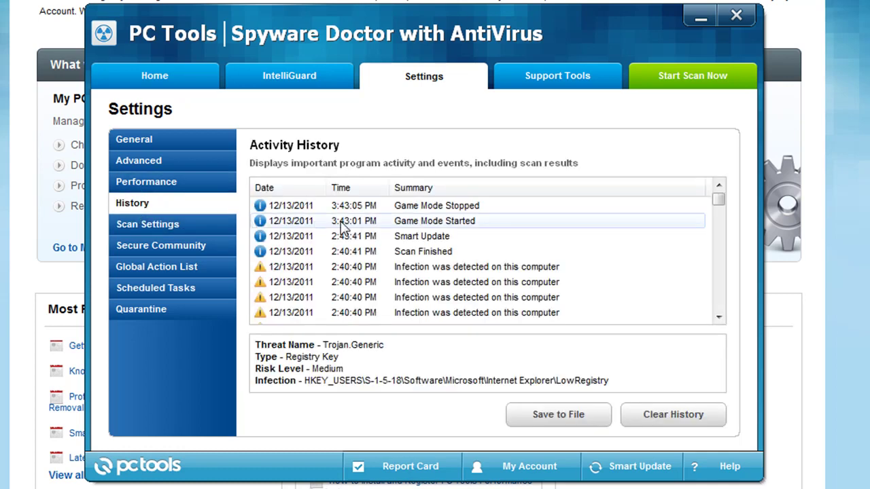
pyautogui.click(287, 221)
pyautogui.click(293, 79)
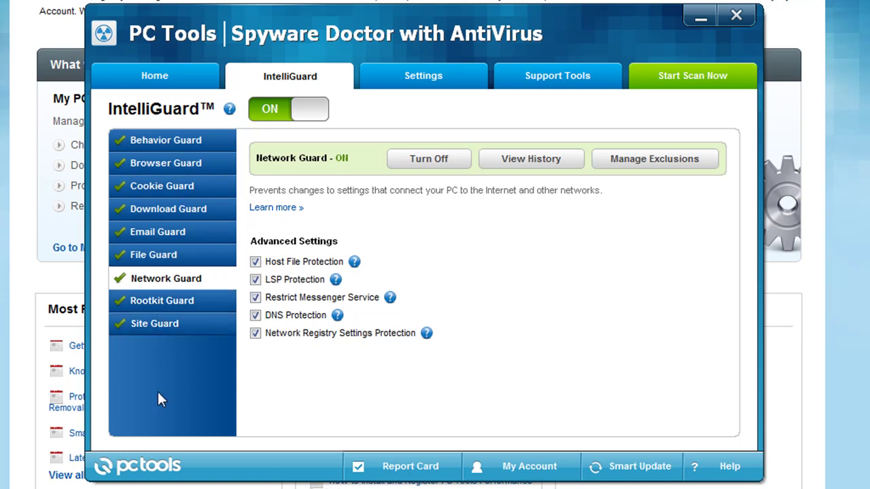
pyautogui.click(405, 75)
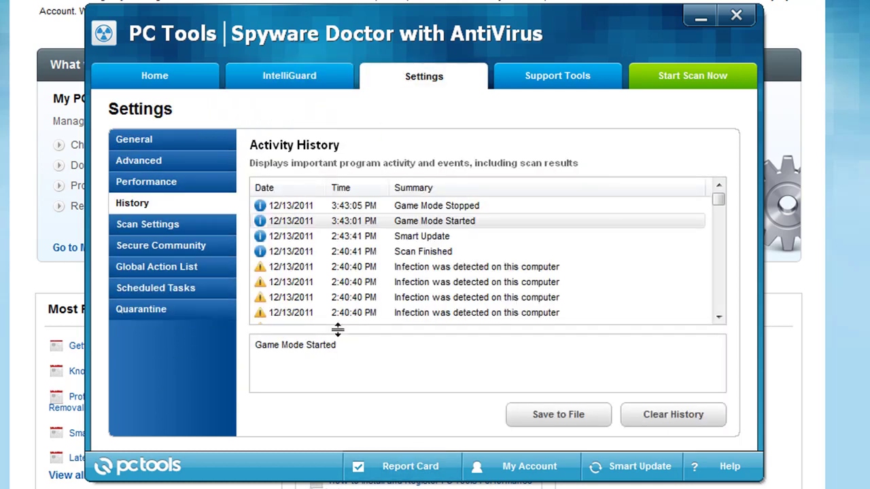
pyautogui.click(333, 237)
pyautogui.scroll(-5, 384, 220)
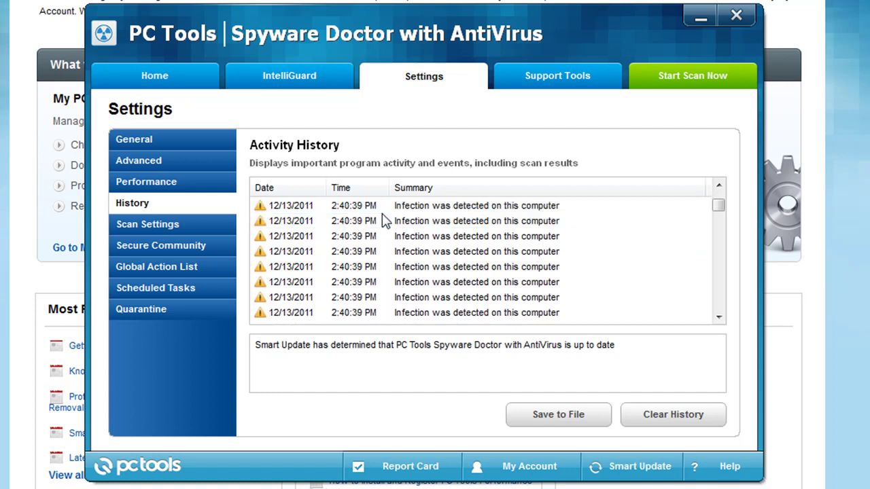
pyautogui.scroll(5, 384, 221)
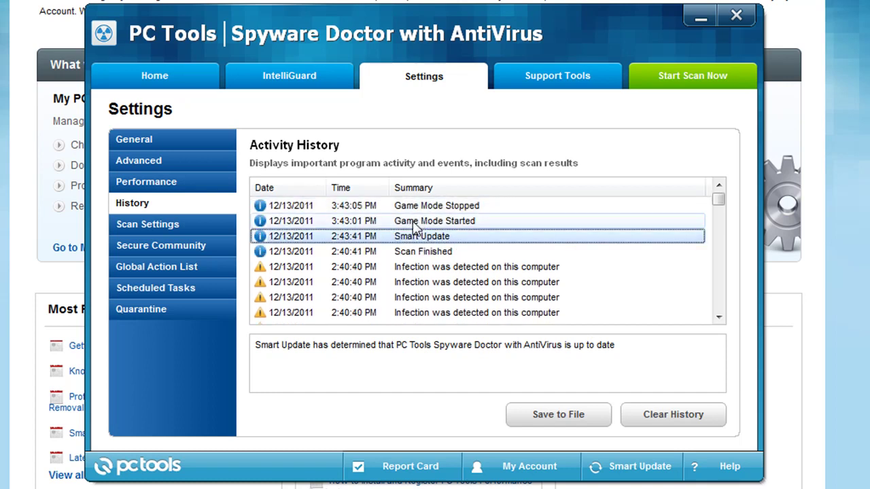
# Step: Reset Performance to Balanced Mode (Recommended), try Protection Mode, then restore Balanced and apply
pyautogui.click(141, 183)
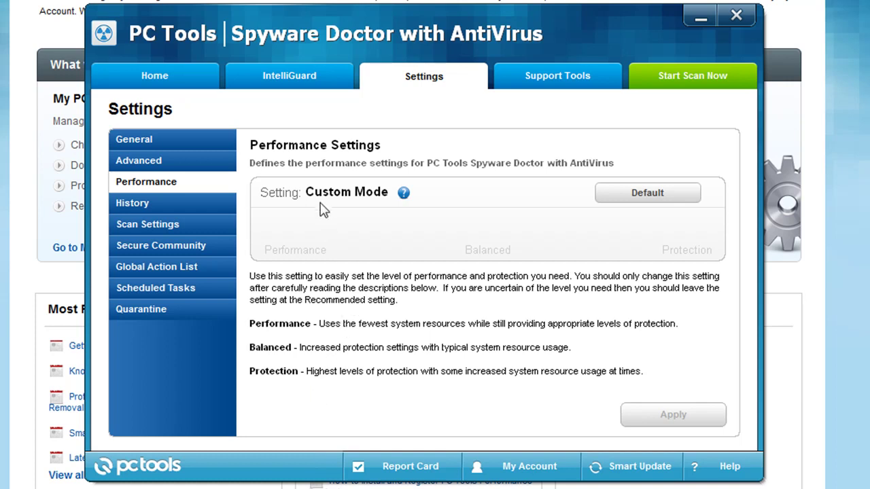
pyautogui.click(662, 196)
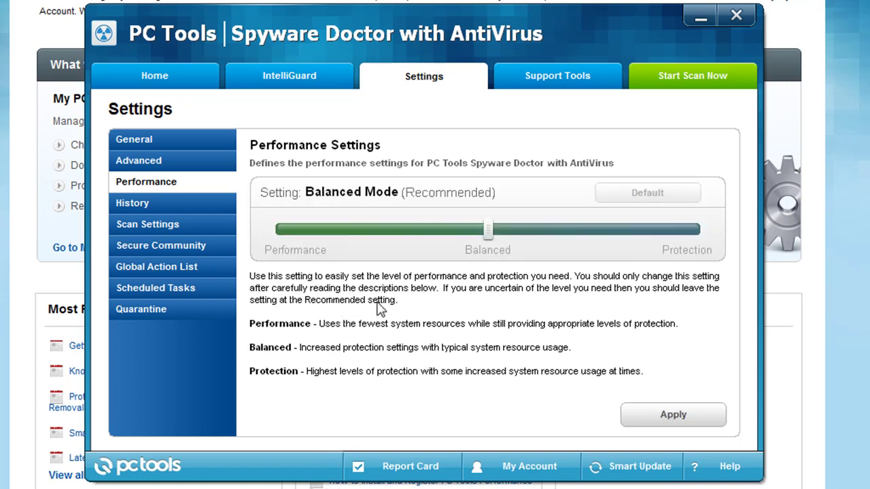
pyautogui.click(638, 425)
pyautogui.moveTo(488, 231); pyautogui.dragTo(735, 227)
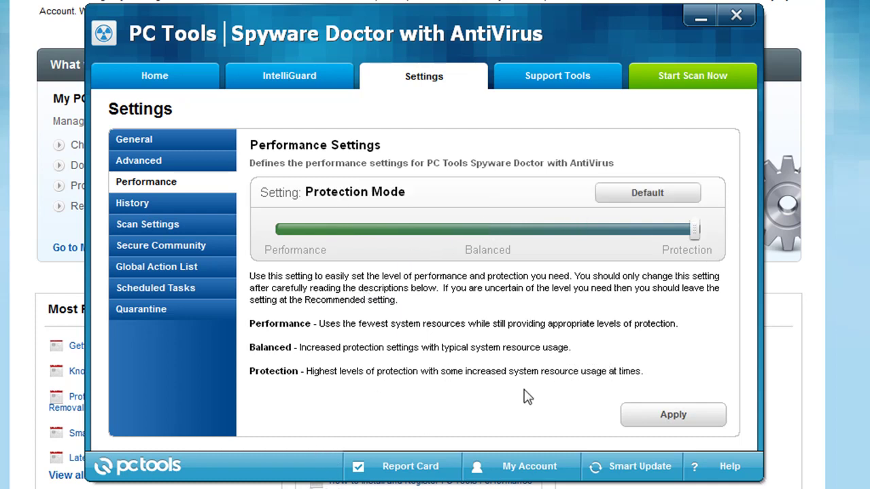
pyautogui.click(612, 193)
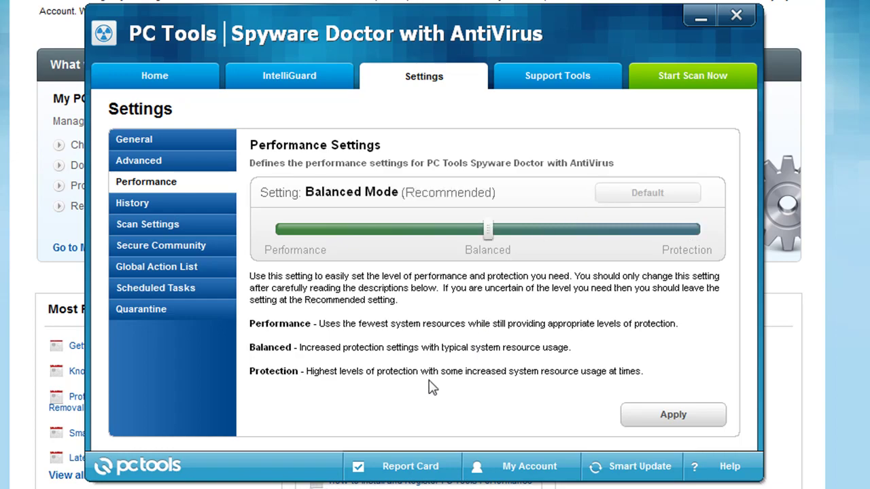
pyautogui.click(633, 413)
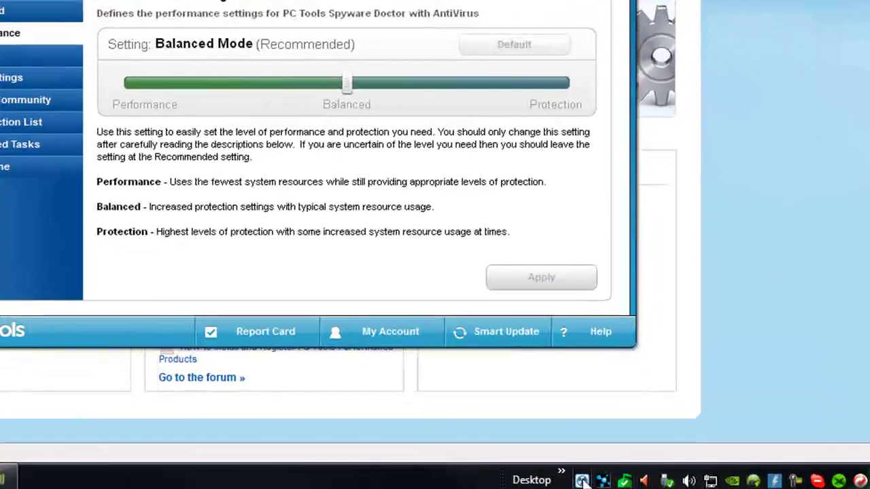
# Step: Enable Game Mode from the PC Tools tray icon menu and show Advanced Settings
pyautogui.rightClick(582, 481)
pyautogui.click(632, 441)
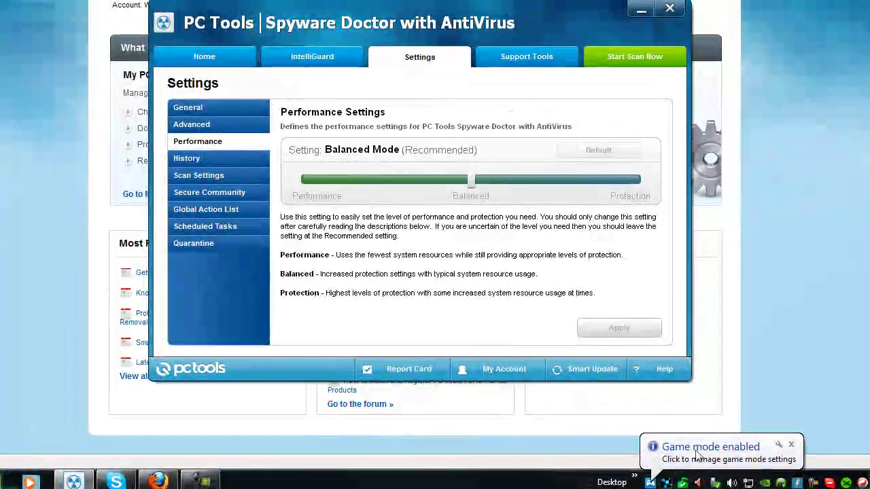
pyautogui.click(670, 450)
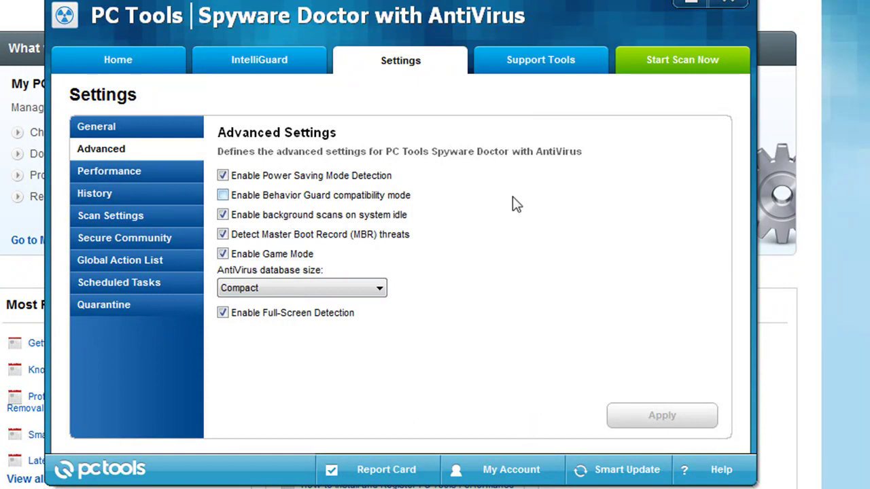
# Step: Read the descriptions of the Advanced Settings options, leaving every setting unchanged
pyautogui.moveTo(428, 202)
pyautogui.moveTo(227, 181)
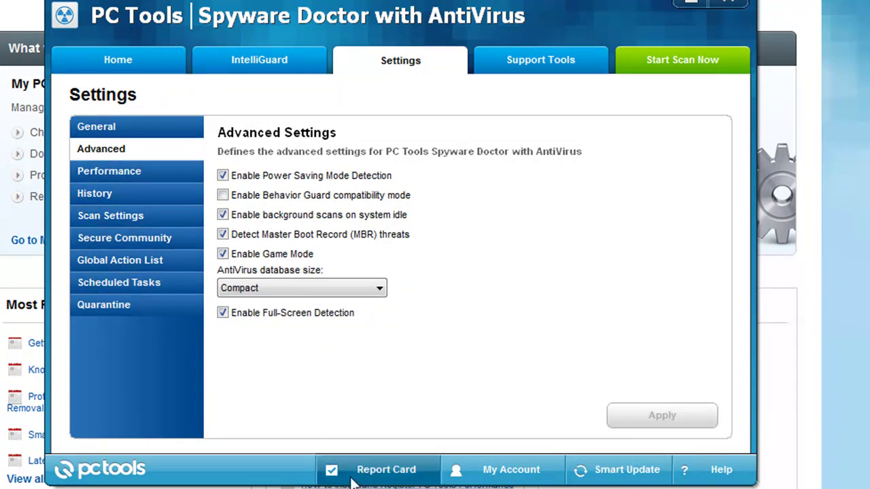
pyautogui.moveTo(266, 238)
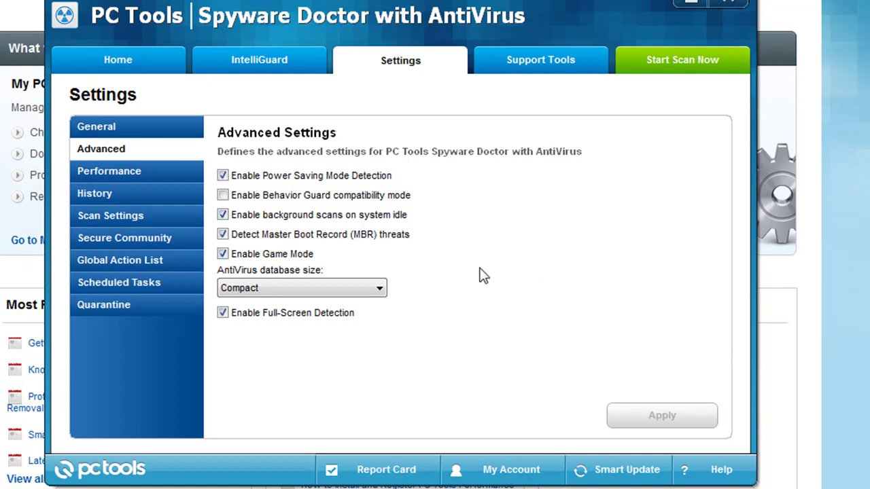
# Step: In General Settings, leave startup scanning off and set Smart Update to install updates silently
pyautogui.click(129, 130)
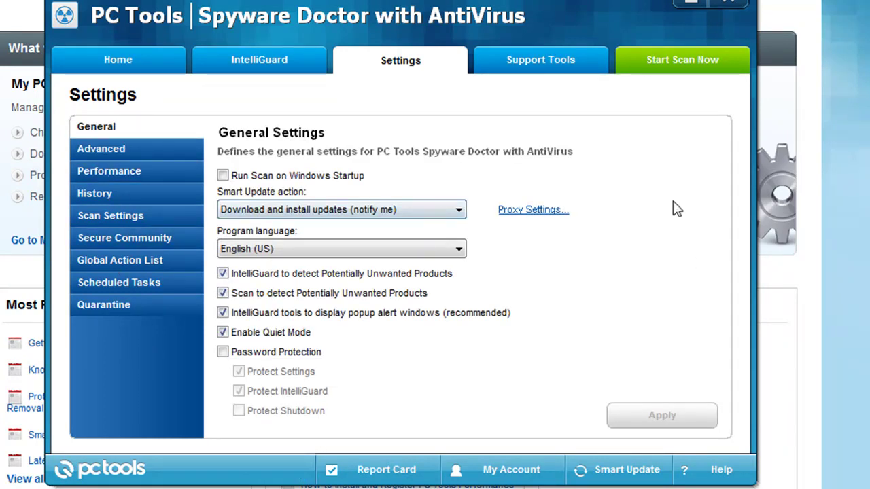
pyautogui.click(223, 175)
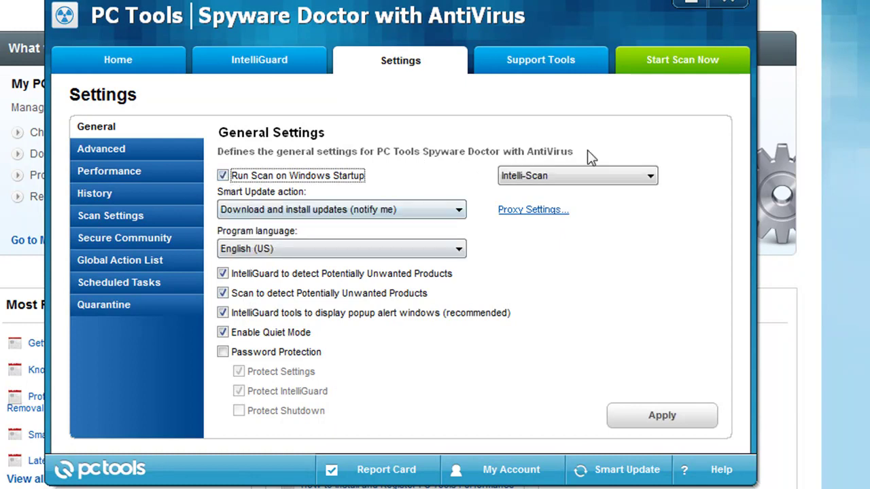
pyautogui.click(601, 175)
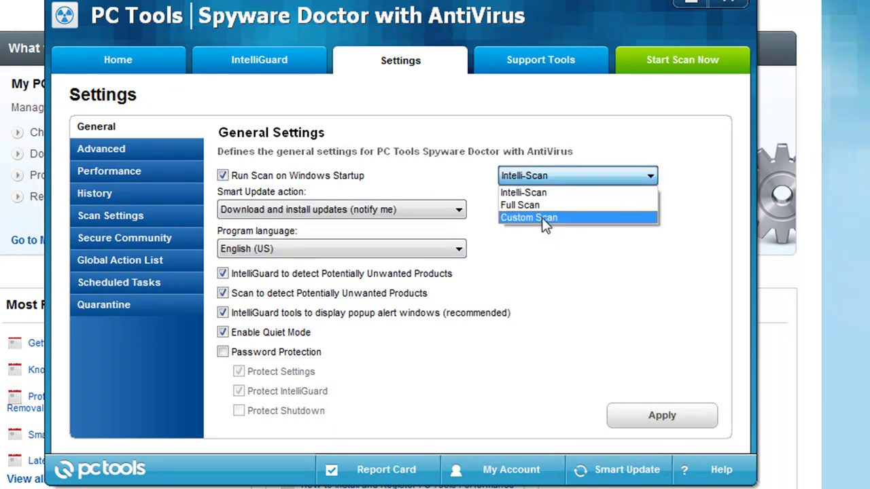
pyautogui.click(223, 175)
pyautogui.click(223, 175)
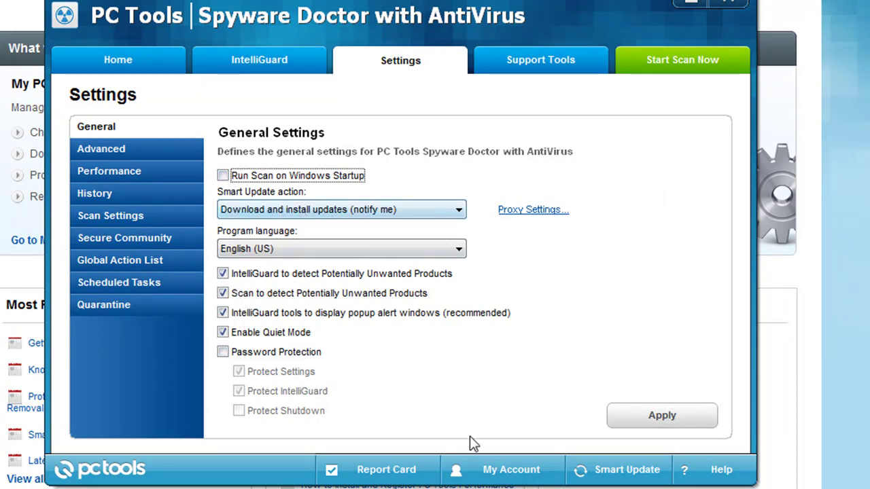
pyautogui.click(389, 215)
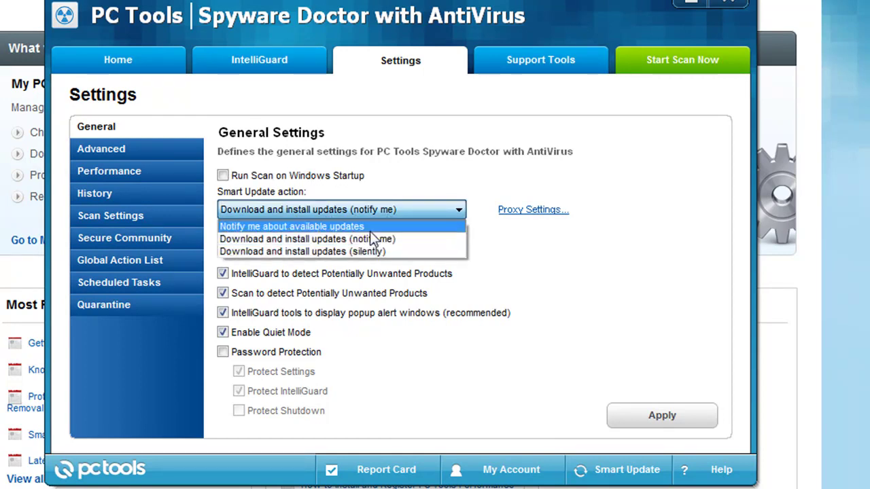
pyautogui.click(309, 252)
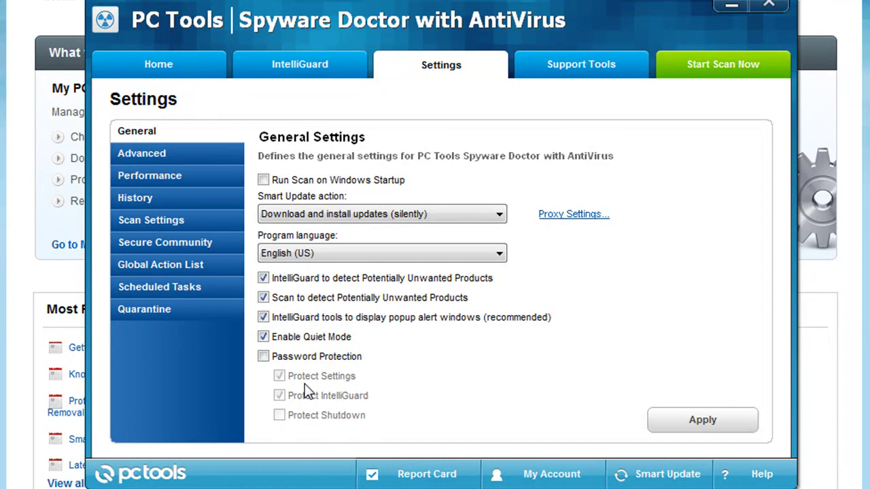
# Step: Decline saving the Smart Update change, return to Settings, and go to Support Tools
pyautogui.click(299, 66)
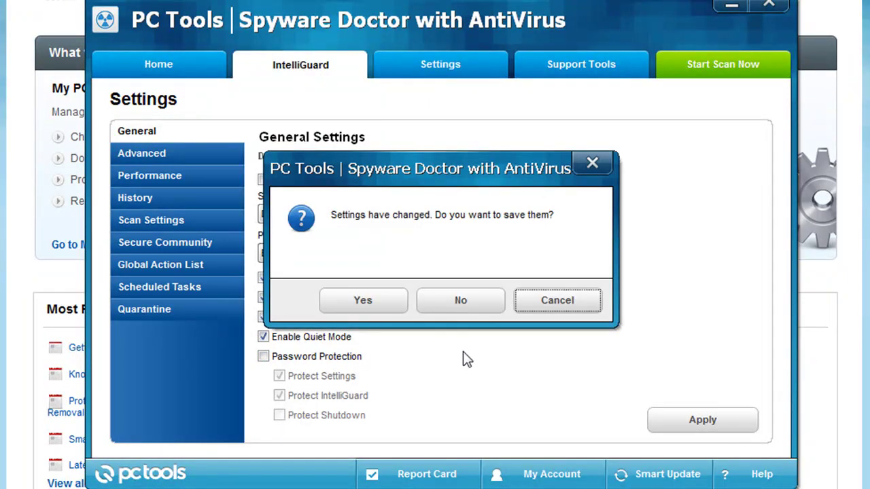
pyautogui.click(461, 300)
pyautogui.click(459, 70)
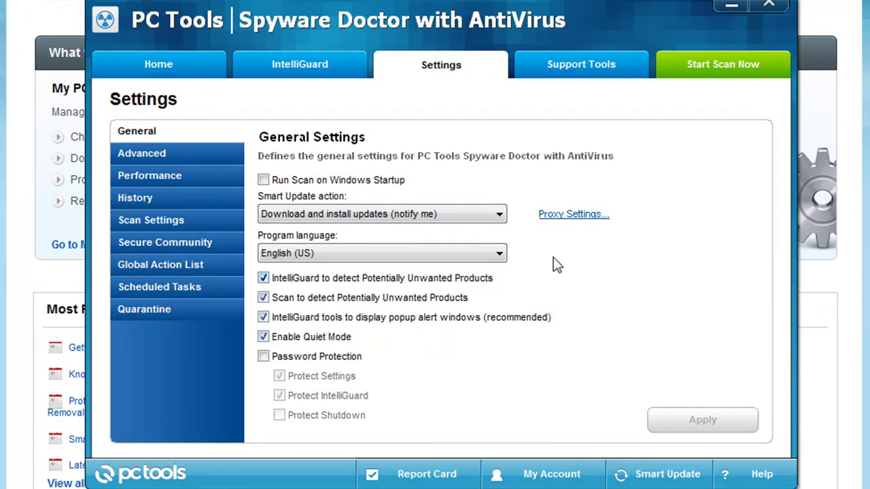
pyautogui.click(598, 75)
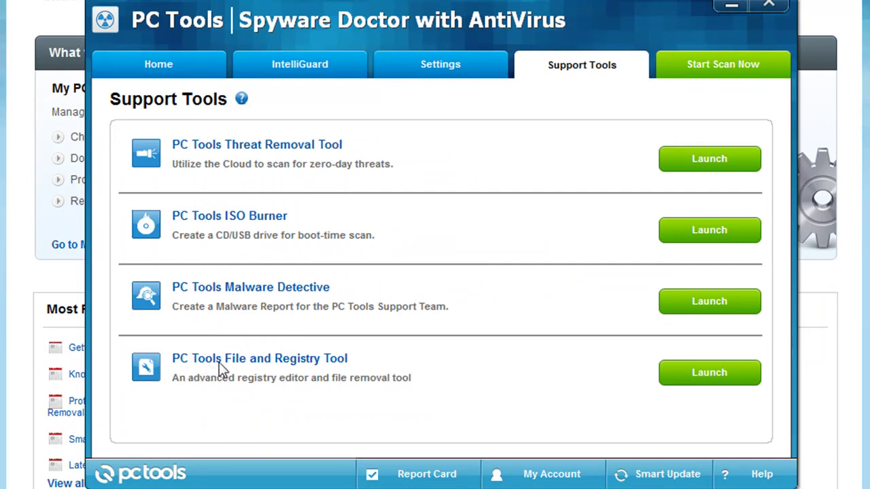
# Step: Launch the File and Registry Tool, expand HKEY_CURRENT_USER, then close both tool windows
pyautogui.click(697, 377)
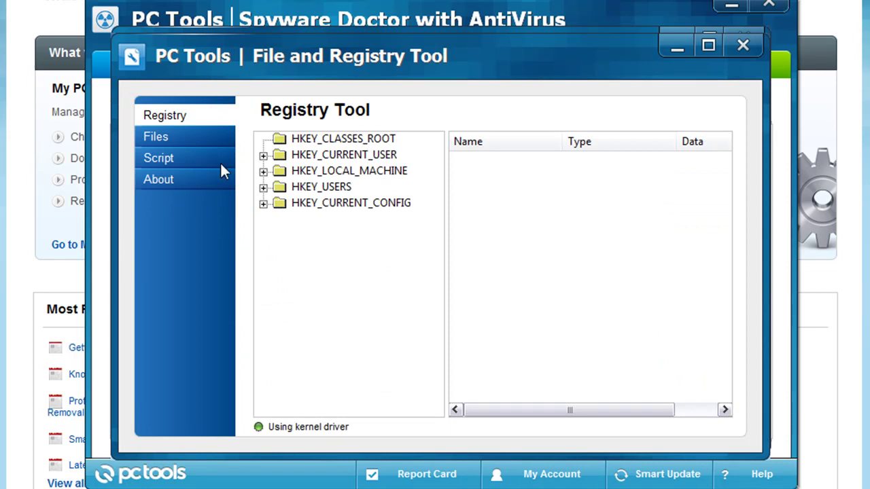
pyautogui.click(263, 155)
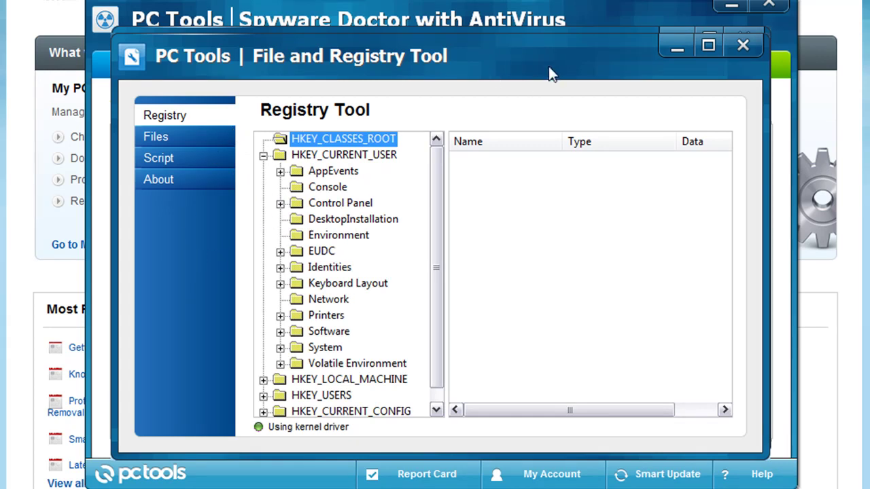
pyautogui.moveTo(548, 68)
pyautogui.mouseDown()
pyautogui.moveTo(594, 238)
pyautogui.moveTo(559, 74)
pyautogui.mouseUp()
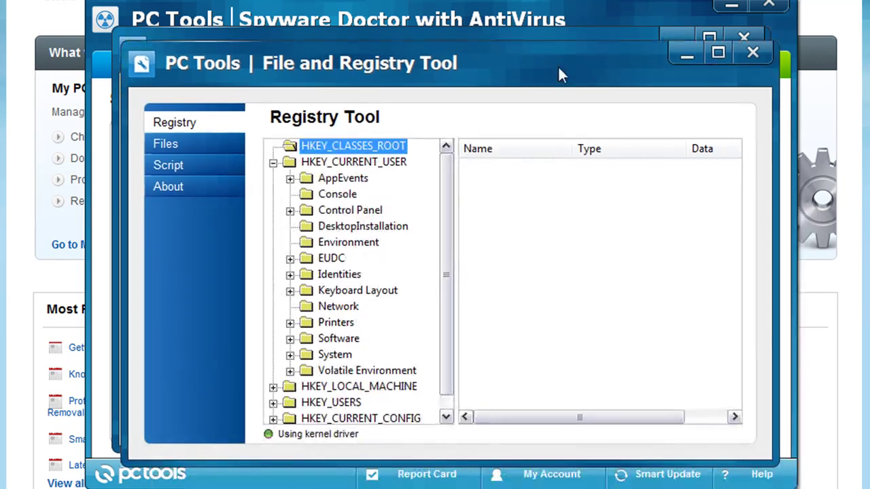
pyautogui.click(760, 59)
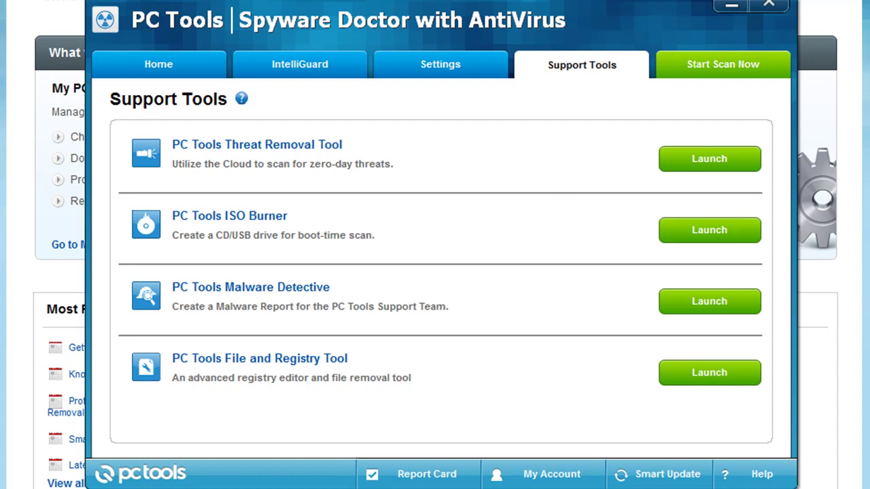
# Step: Close Spyware Doctor's window and log in to My Support on the PC Tools website
pyautogui.hotkey('alt', 'F4')
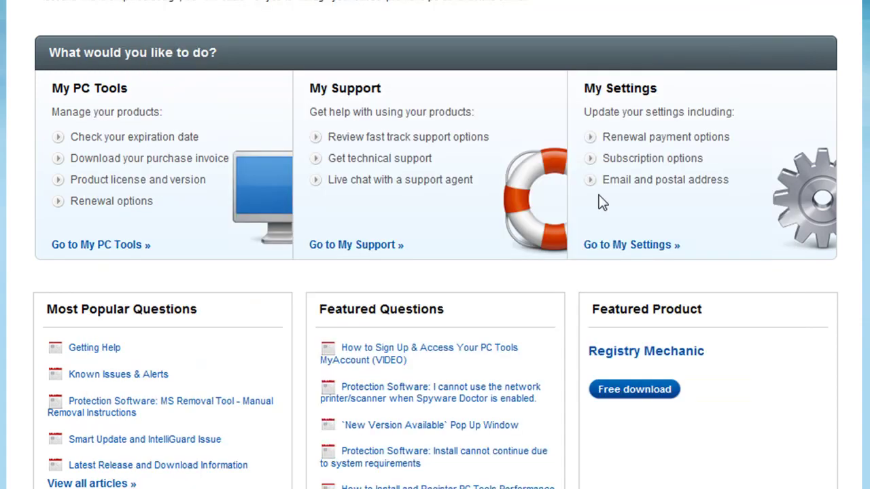
pyautogui.click(376, 248)
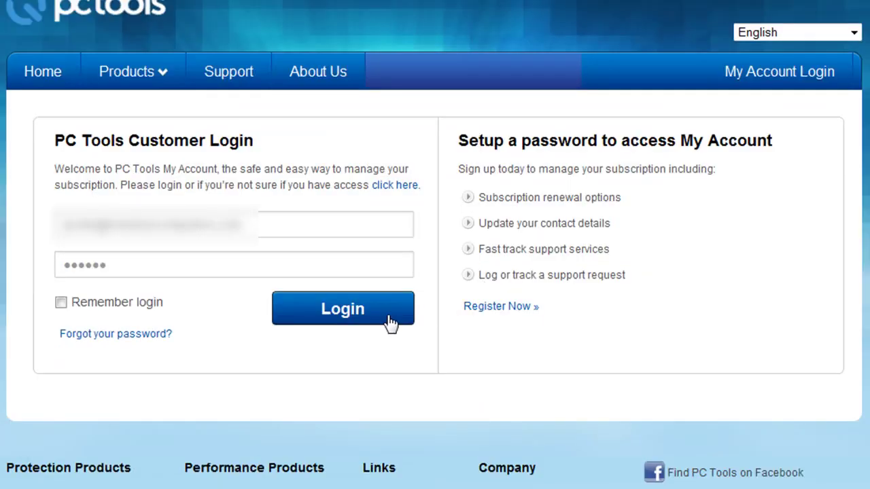
pyautogui.click(386, 318)
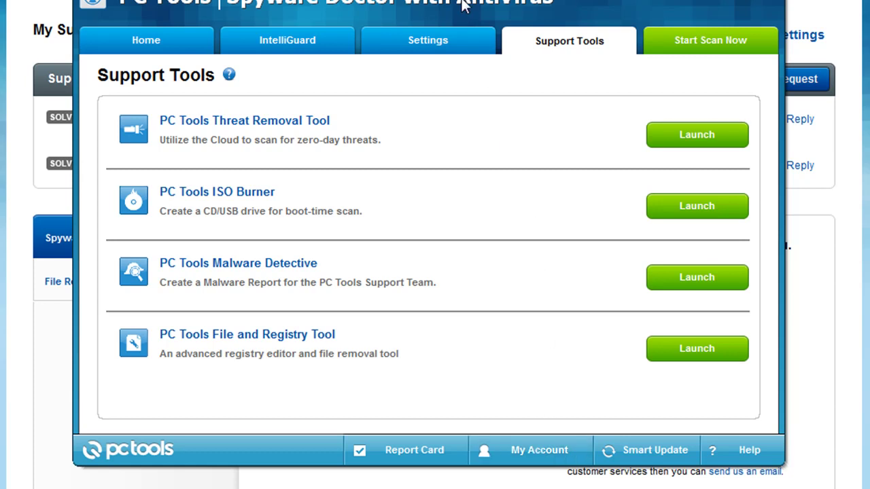
pyautogui.moveTo(463, 5); pyautogui.dragTo(469, 75)
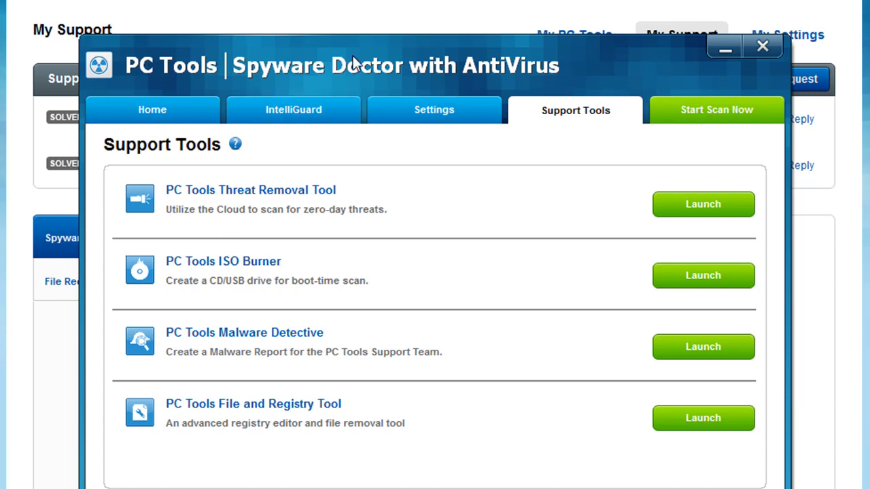
pyautogui.moveTo(353, 56); pyautogui.dragTo(340, 10)
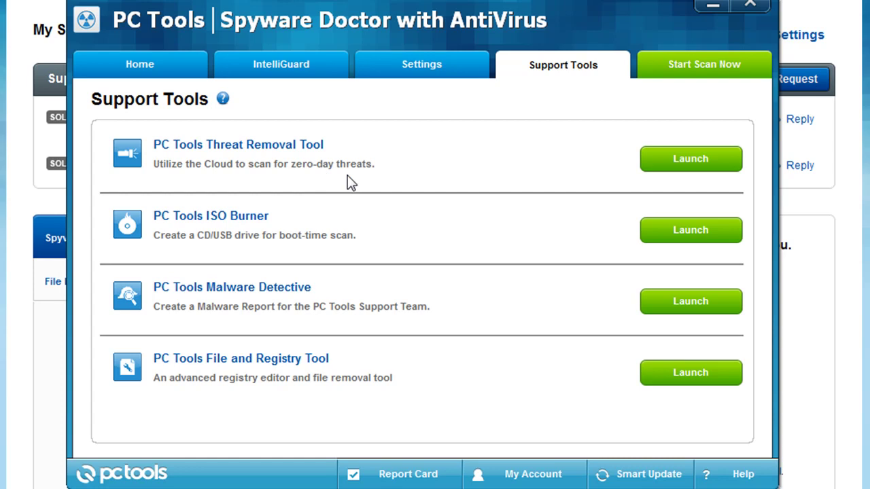
# Step: Nudge the Spyware Doctor window down and bring up the scan results: 7 threats, 916 infections
pyautogui.moveTo(275, 16); pyautogui.dragTo(272, 28)
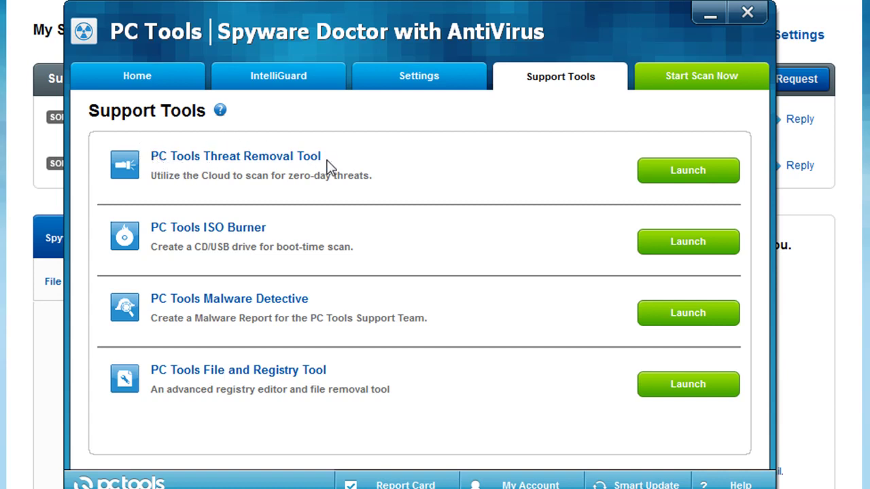
pyautogui.click(692, 76)
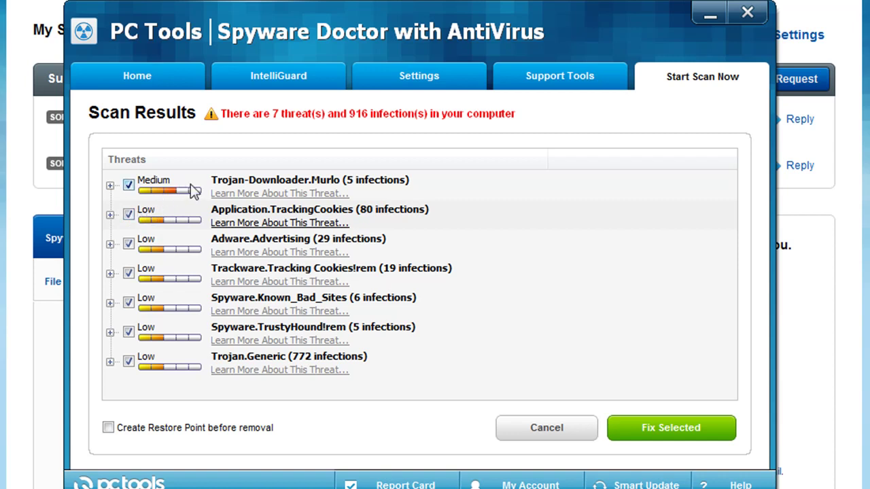
# Step: Inspect the Trojan-Downloader.Murlo and Trojan.Generic entries, enable Create Restore Point, and fix all selected threats
pyautogui.click(248, 184)
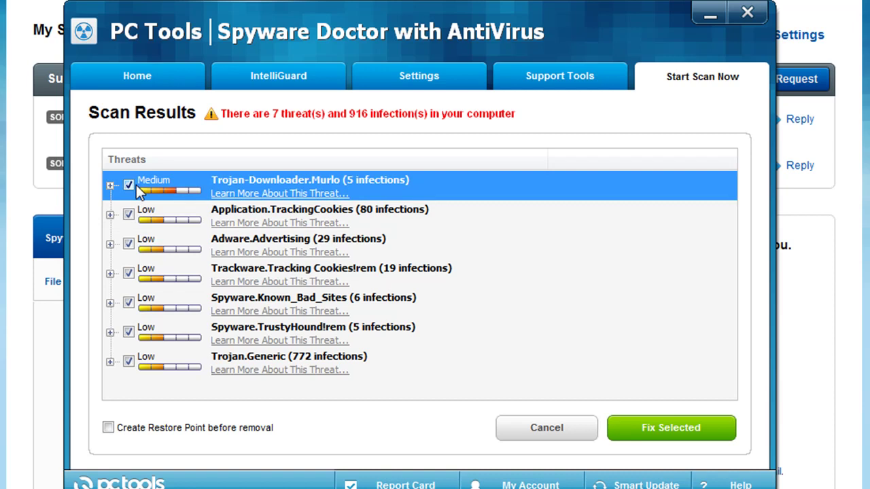
pyautogui.click(321, 363)
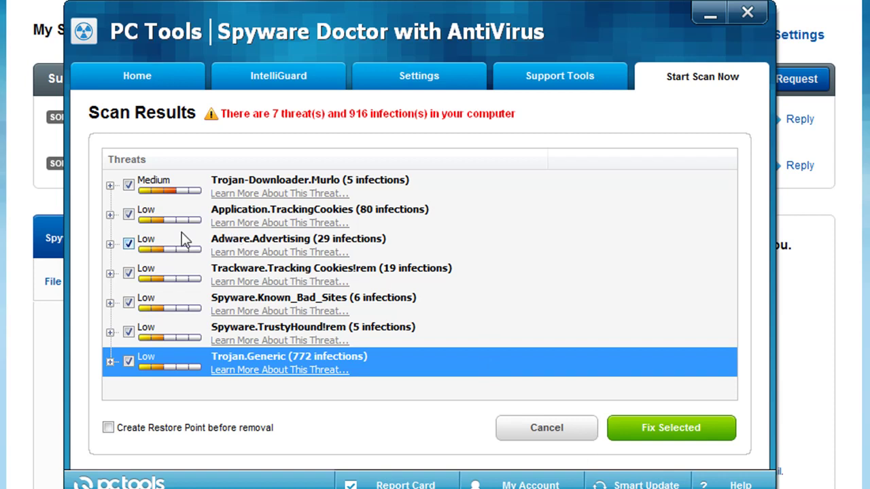
pyautogui.click(109, 428)
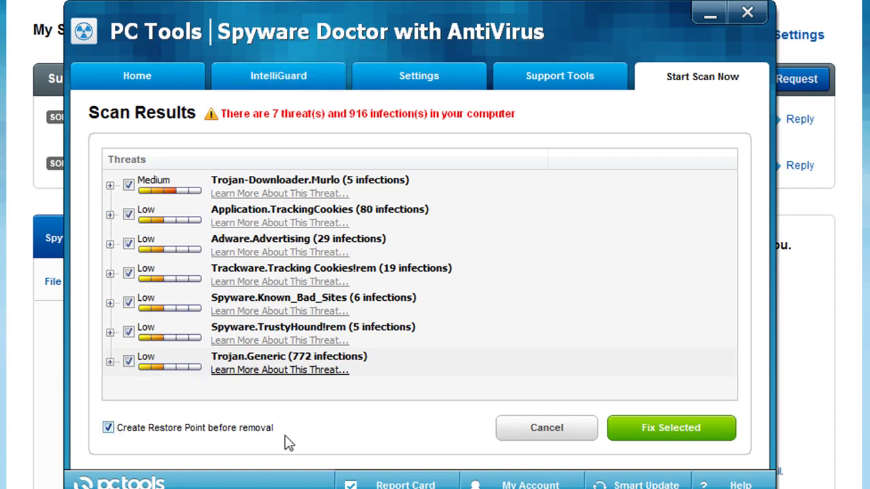
pyautogui.click(682, 432)
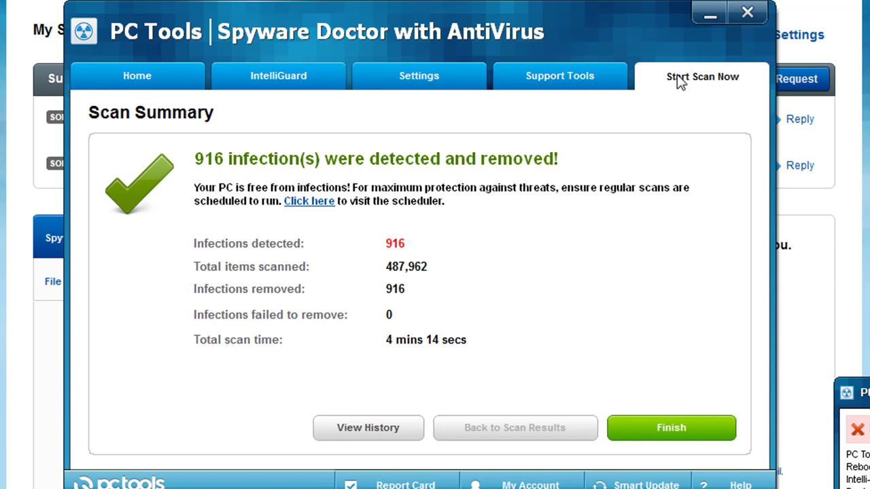
# Step: Finish the scan summary to return to the Start Scan Now page
pyautogui.click(673, 427)
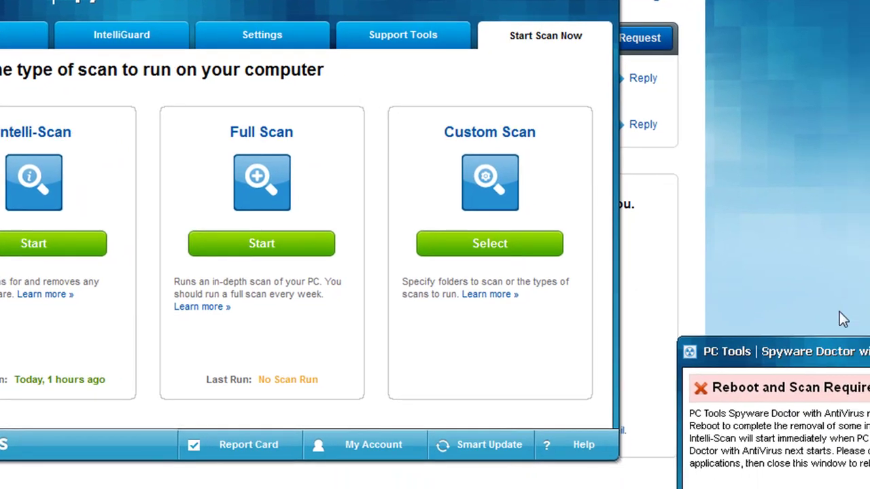
# Step: Reposition the Reboot and Scan Required notice several times so it sits out of the way
pyautogui.moveTo(821, 345); pyautogui.dragTo(270, 106)
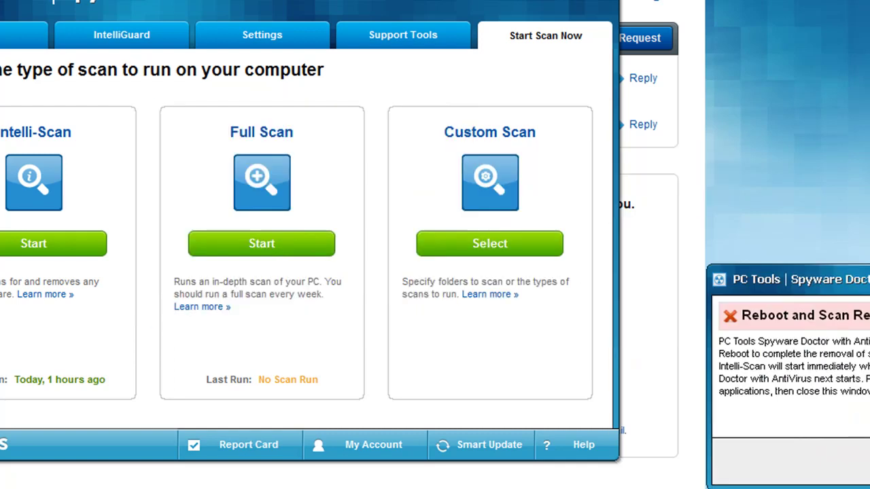
pyautogui.moveTo(367, 129); pyautogui.dragTo(238, 133)
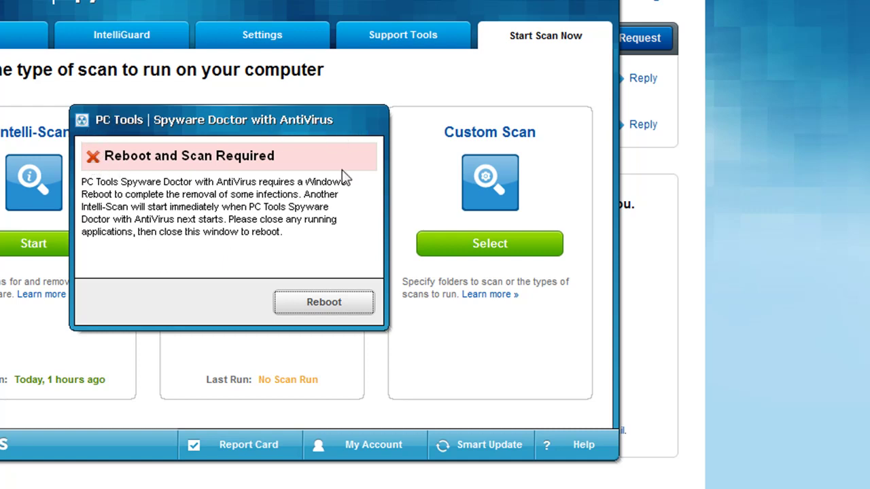
pyautogui.moveTo(223, 120); pyautogui.dragTo(394, 99)
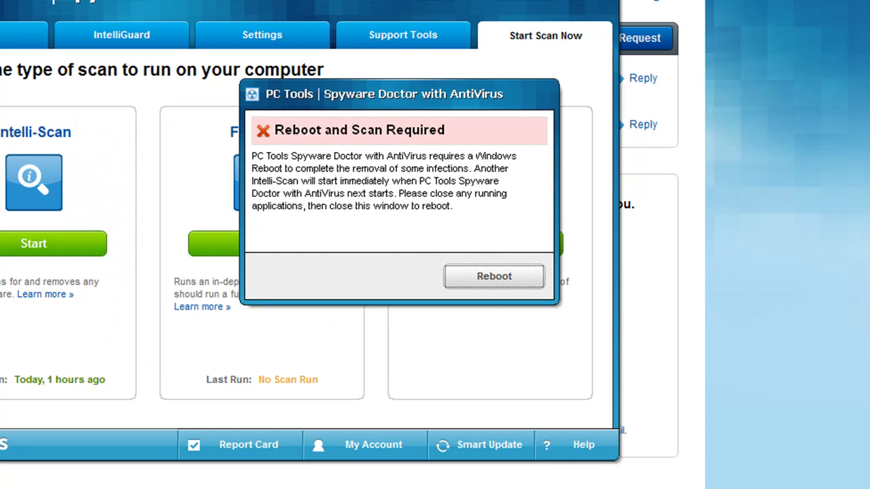
pyautogui.moveTo(415, 112); pyautogui.dragTo(235, 114)
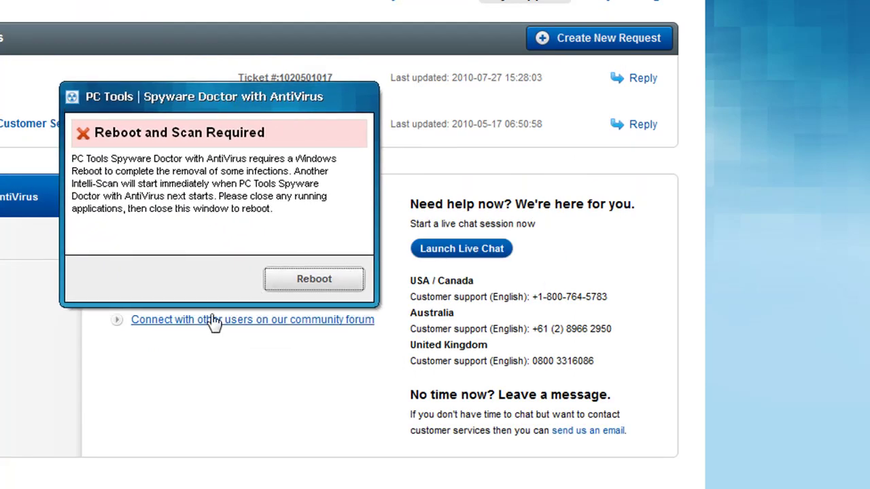
pyautogui.moveTo(218, 99); pyautogui.dragTo(272, 126)
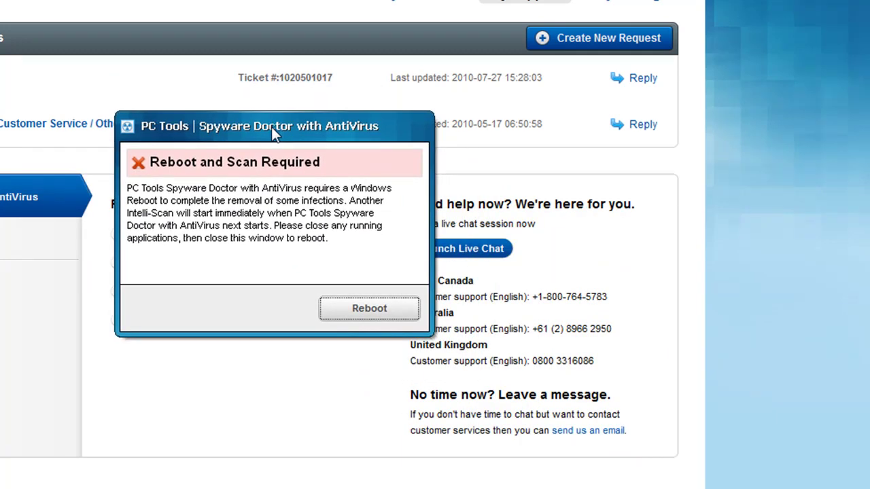
pyautogui.moveTo(392, 128); pyautogui.dragTo(350, 89)
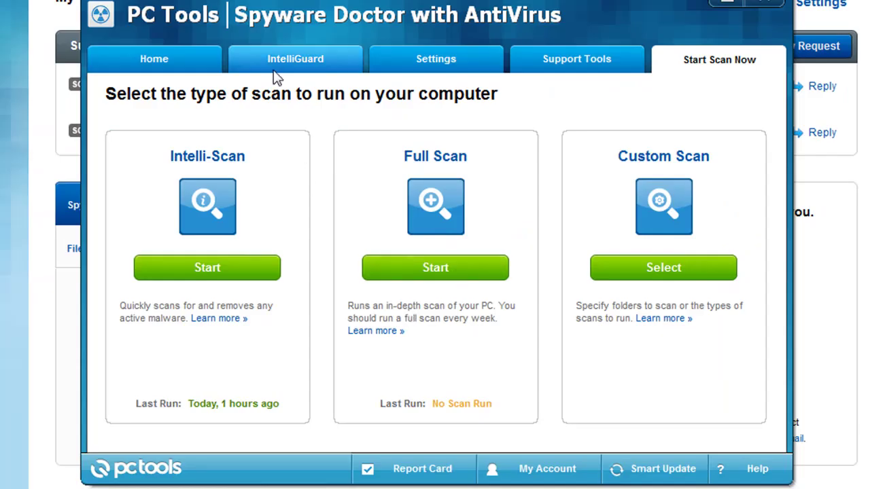
# Step: Revisit the Home and IntelliGuard tabs, ending on the General Settings page
pyautogui.click(144, 60)
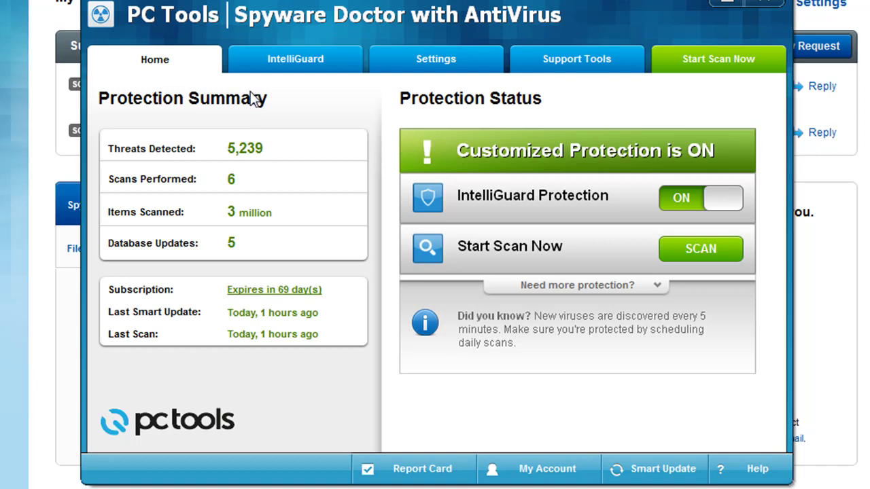
pyautogui.click(319, 66)
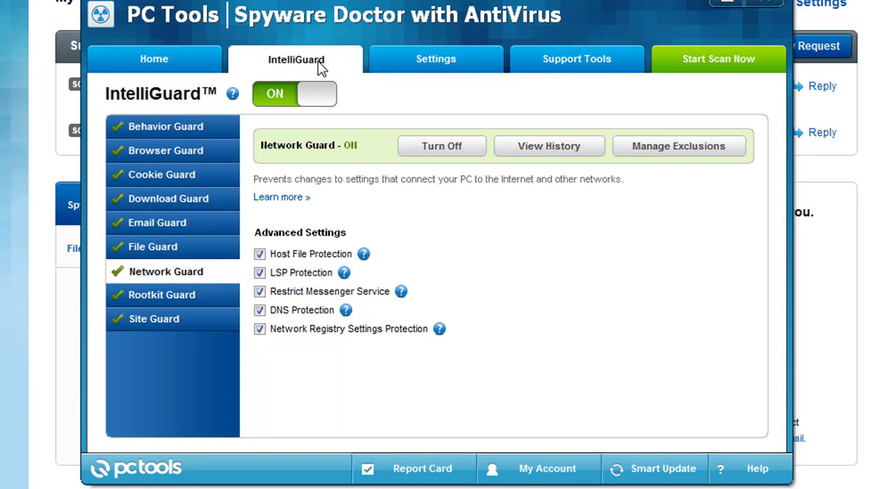
pyautogui.click(443, 73)
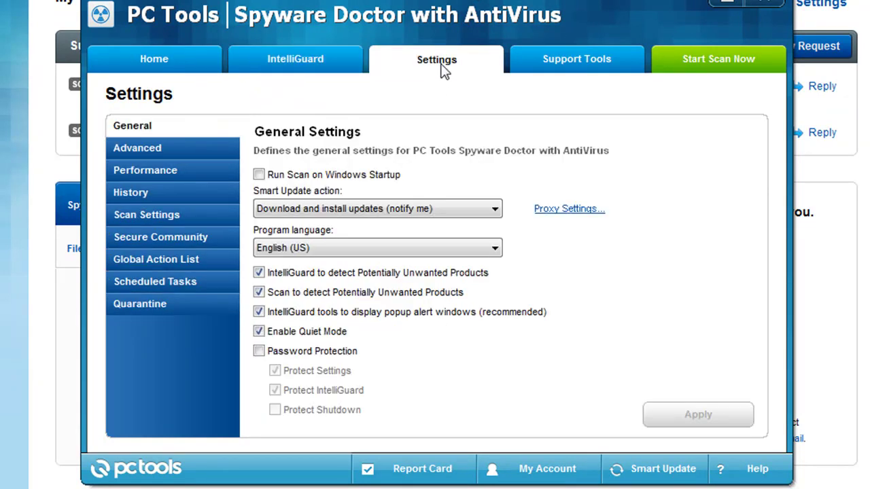